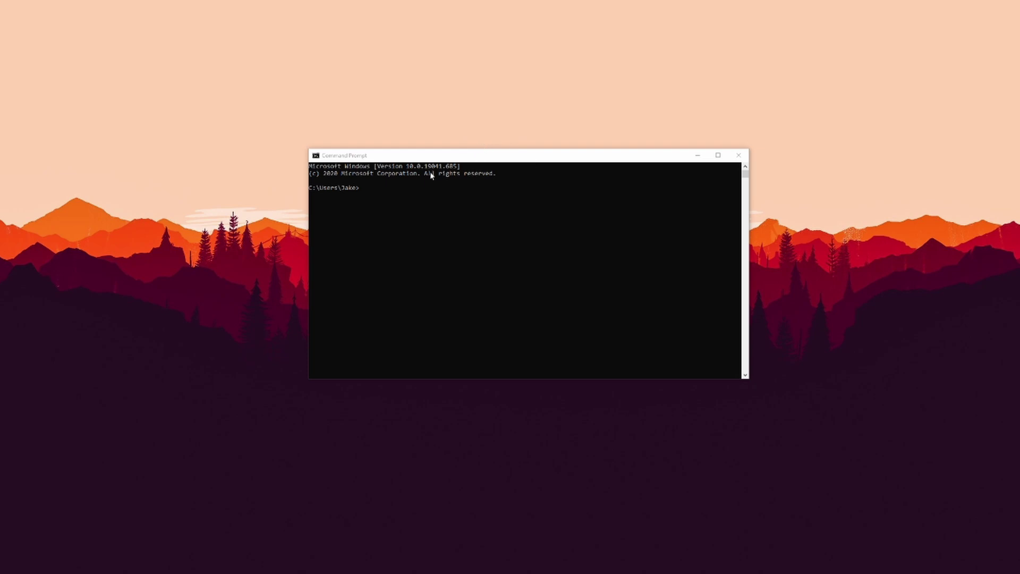
Connect by SSH as the admin account to jvtnas at 192.168.1.42 and enter the account password.
mouse_move(419, 156)
mouse_down()
mouse_move(371, 130)
mouse_move(402, 158)
mouse_up()
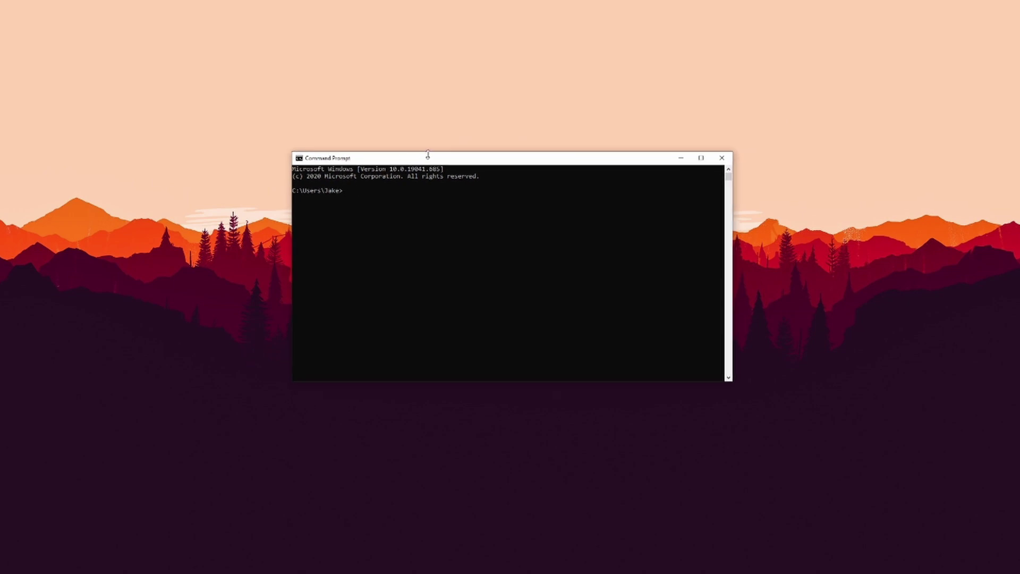
drag(433, 156, 470, 105)
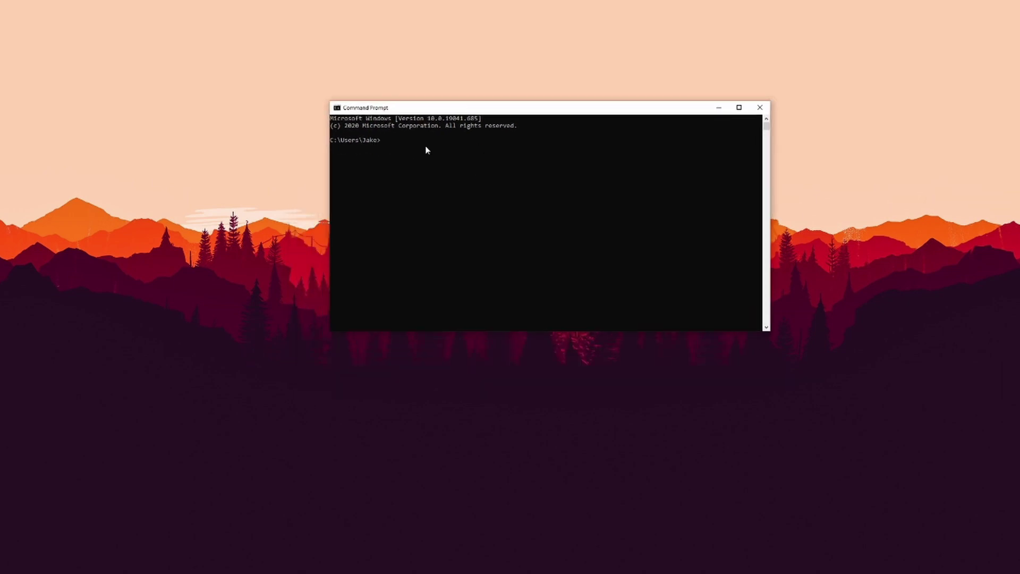
text(ssh jvtadmin@192.168.1.42)
key(Return)
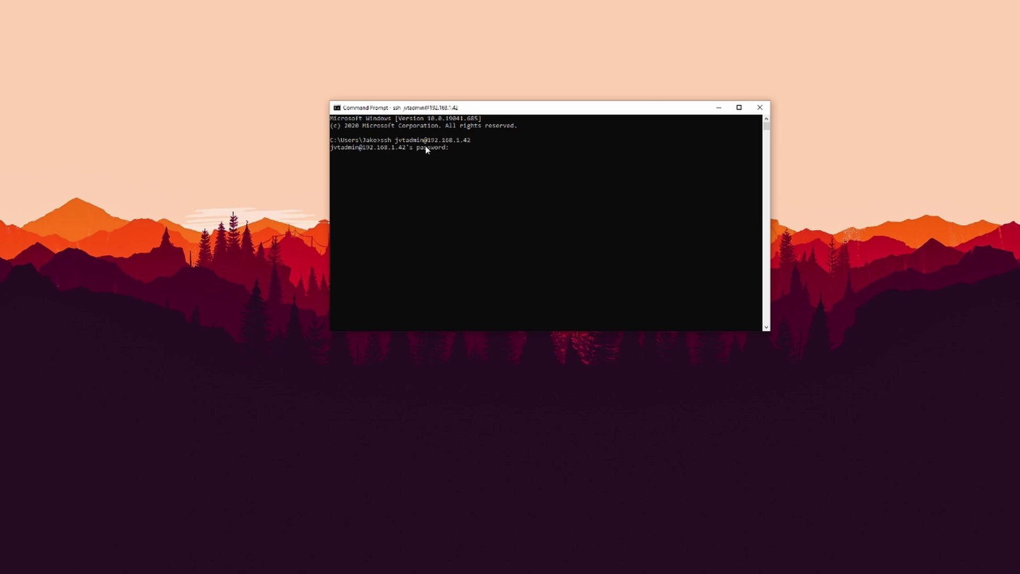
key(Return)
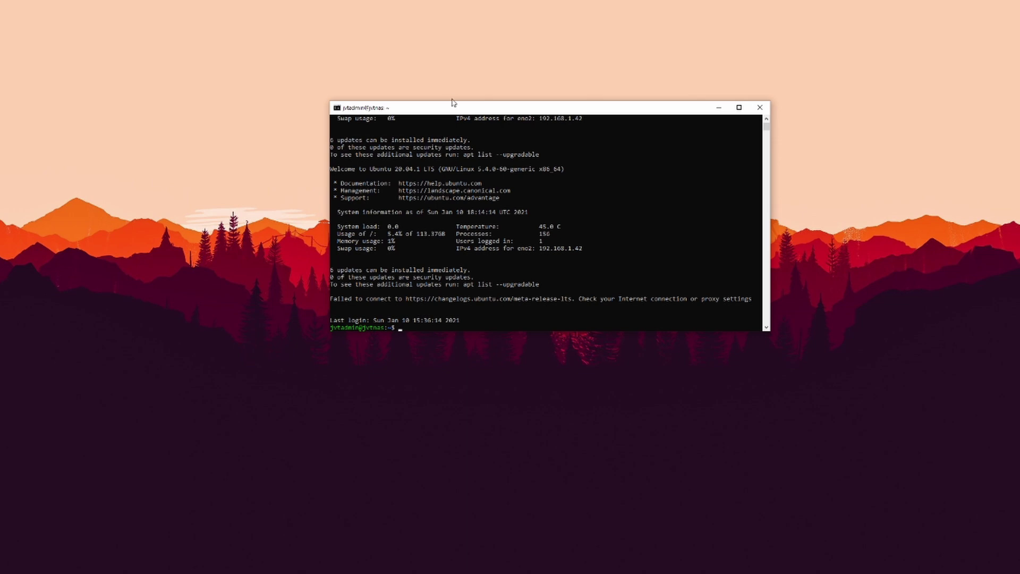
Make the terminal window taller, then highlight the user name and host name jvtnas in the prompt.
drag(452, 102, 453, 40)
drag(466, 332, 467, 360)
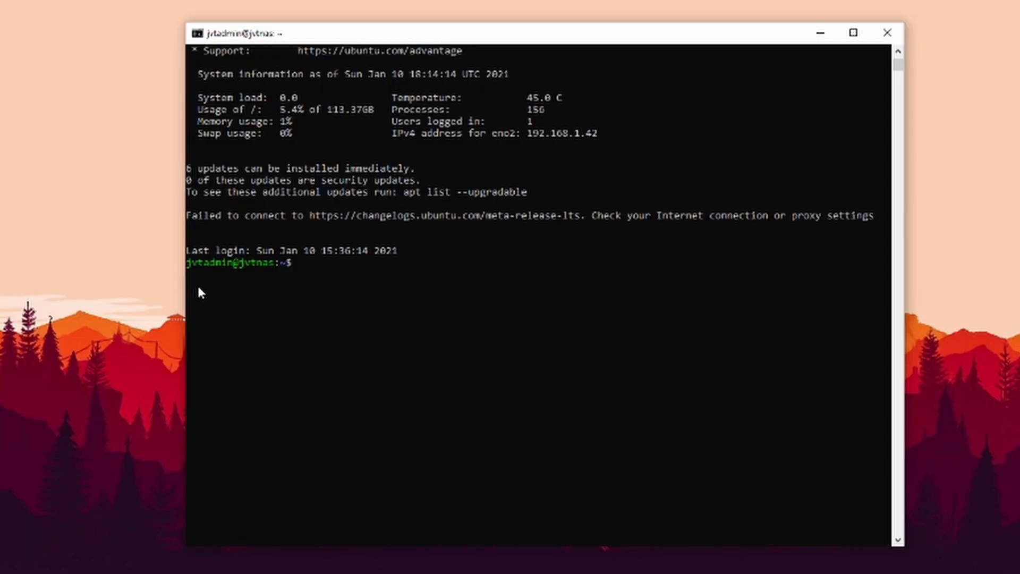
drag(187, 258, 232, 262)
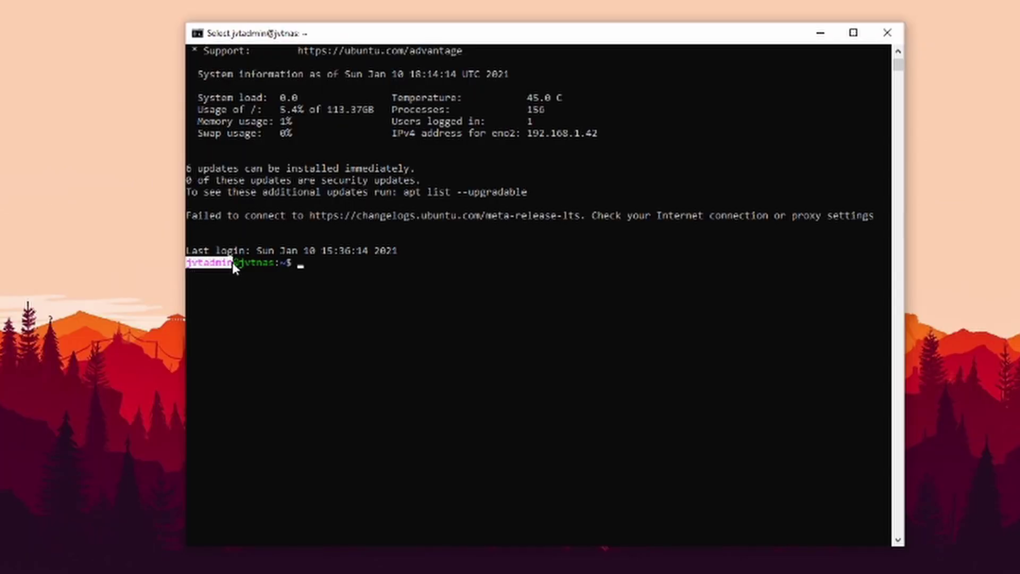
click(254, 285)
drag(244, 265, 270, 262)
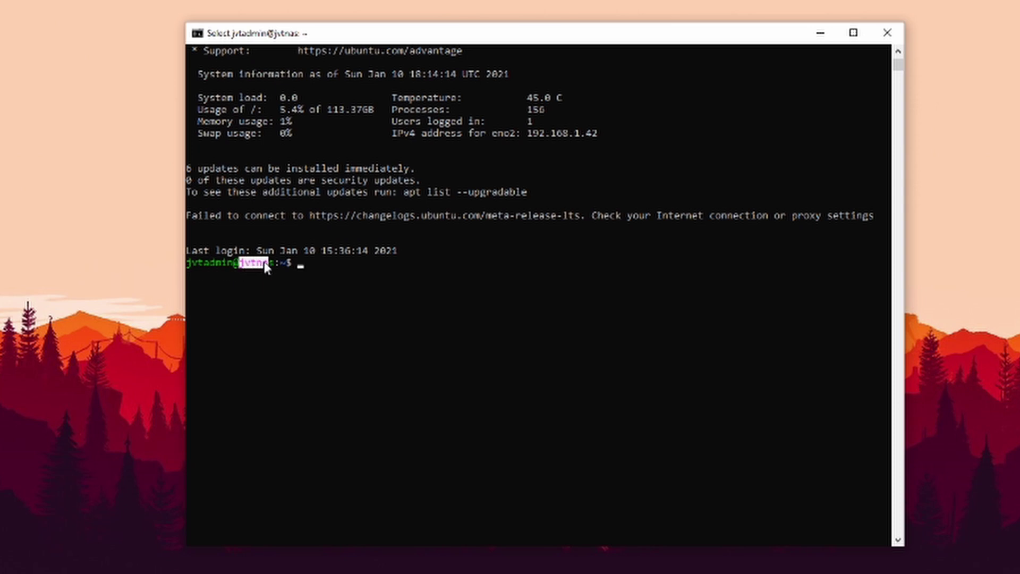
click(365, 263)
click(301, 264)
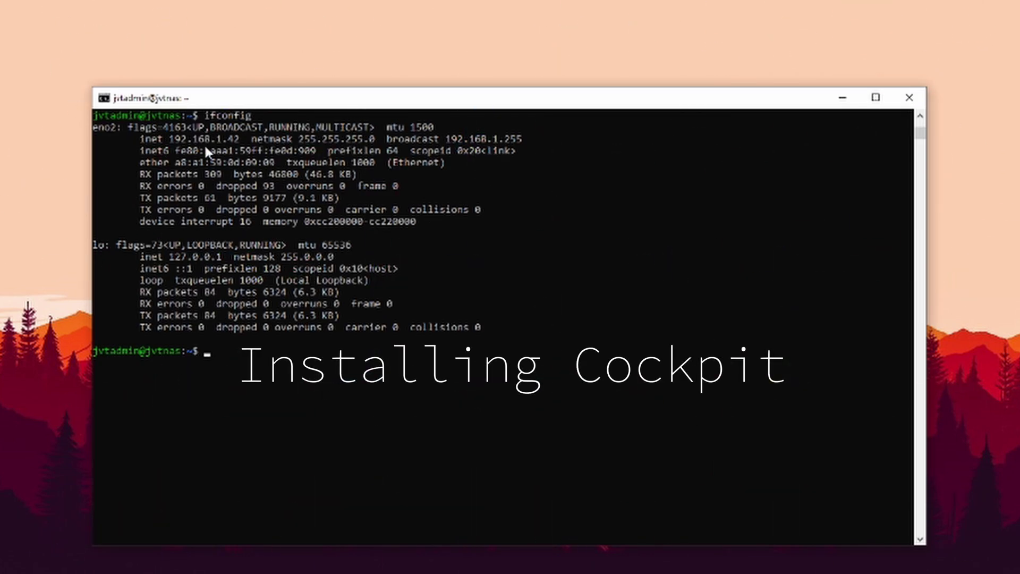
Install cockpit via sudo apt-get install cockpit, answering y, then enter systemctl start cockpit.
click(196, 353)
right_click(204, 351)
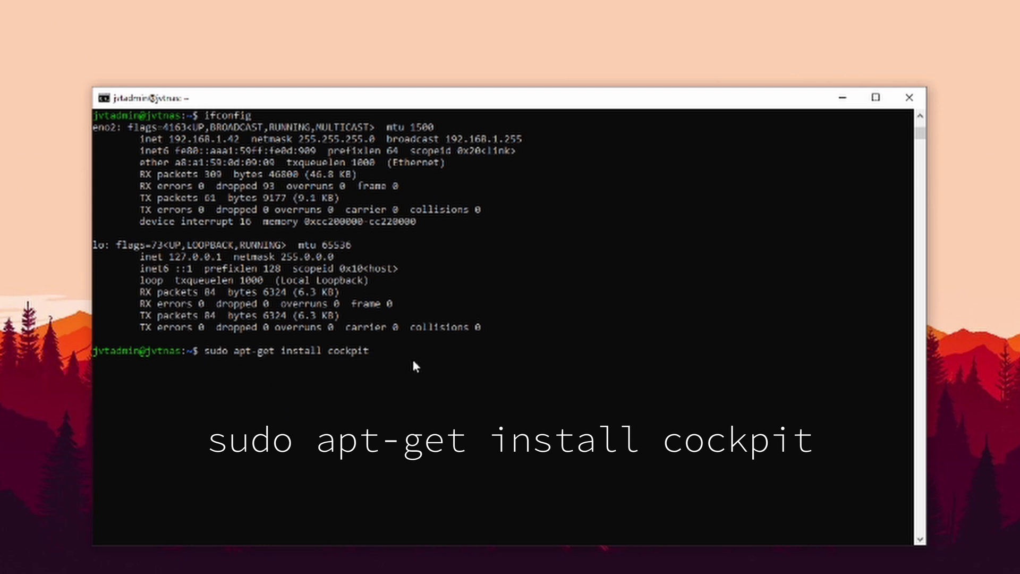
key(Return)
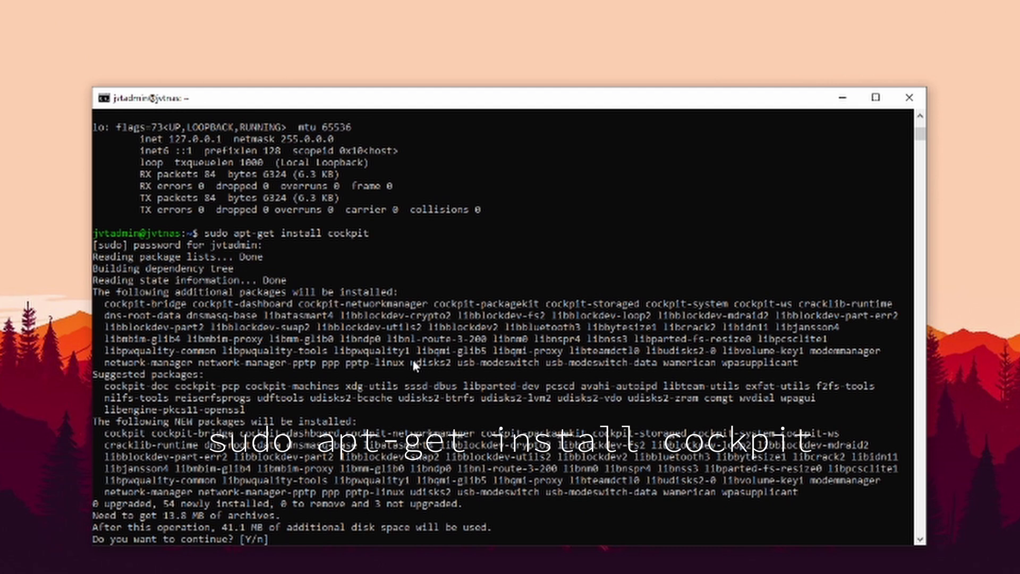
text(y)
key(Return)
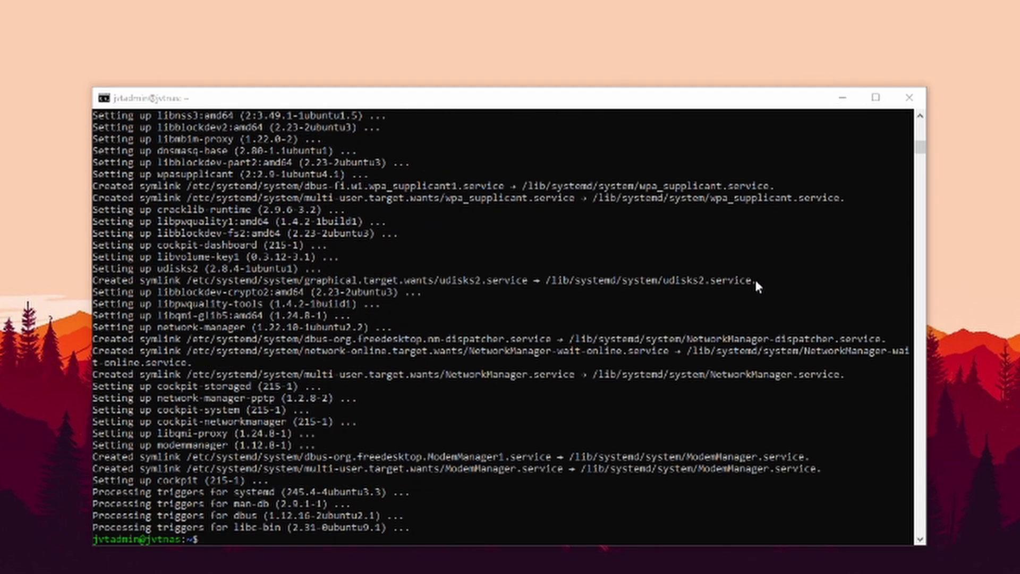
click(213, 537)
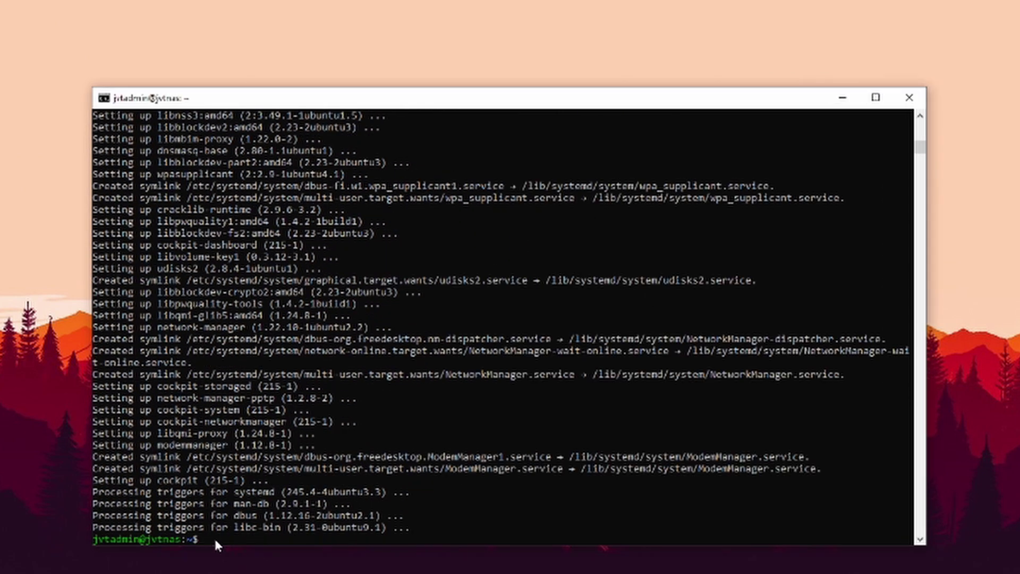
text(s)
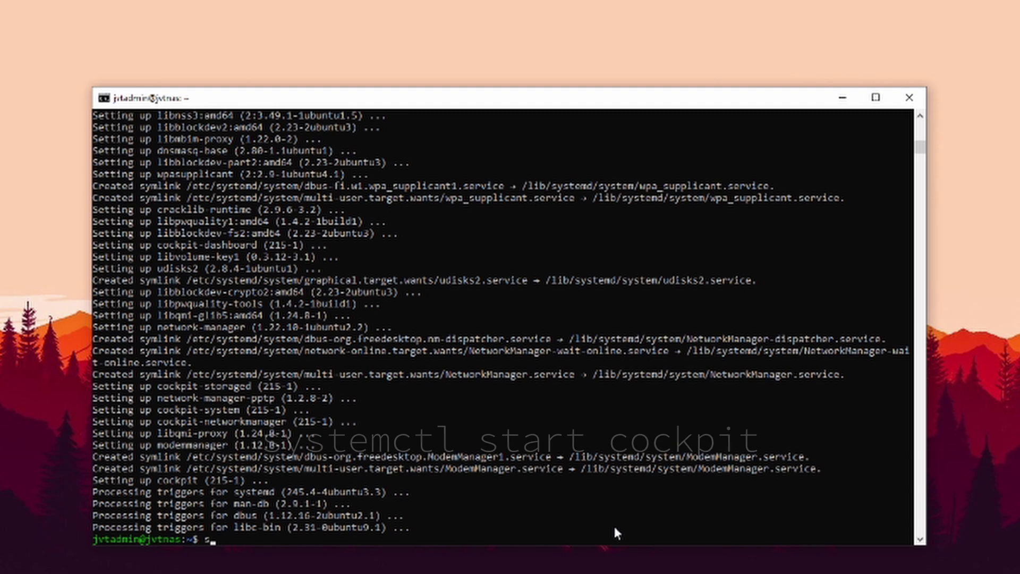
text(ystem)
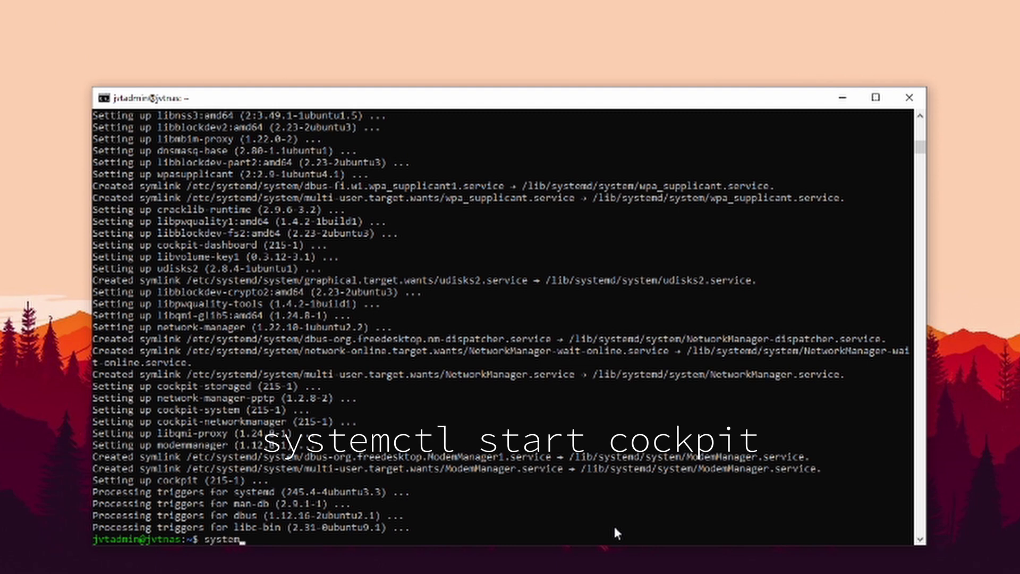
text(ctl start cockpit)
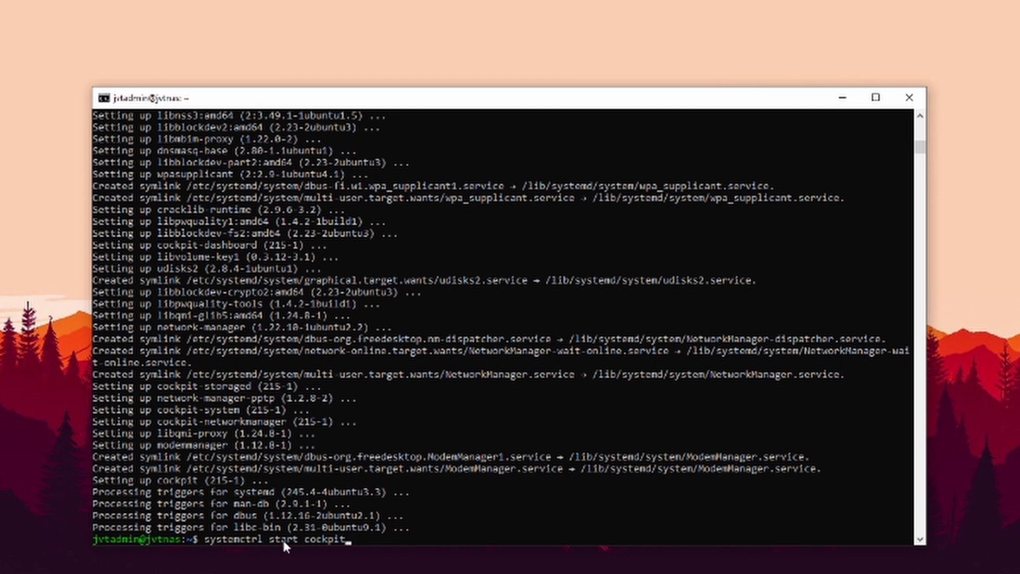
Start the cockpit service, fixing the systemctrl typo and authenticating with the password.
key(Return)
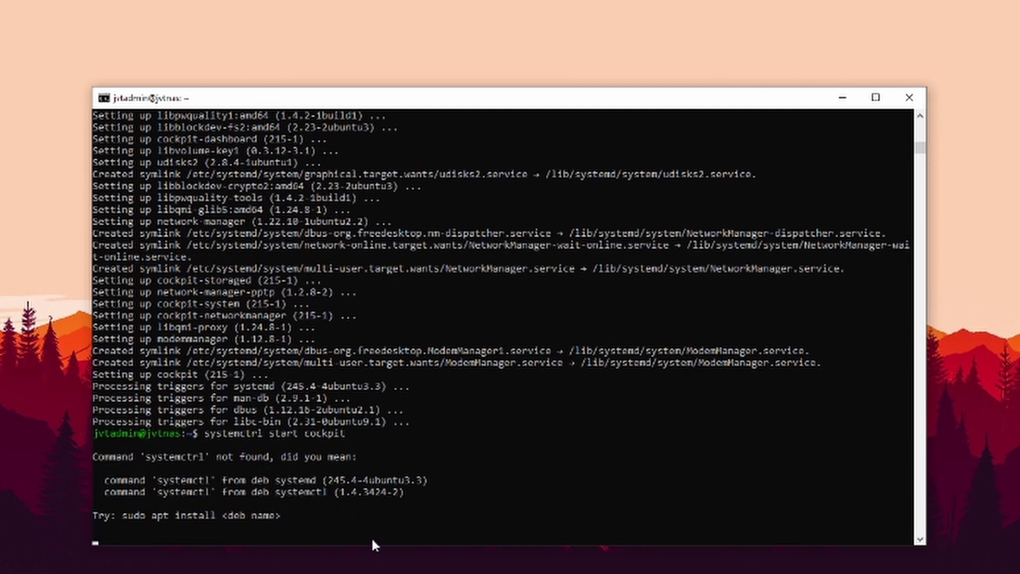
text(sudo apt-get install cockpit)
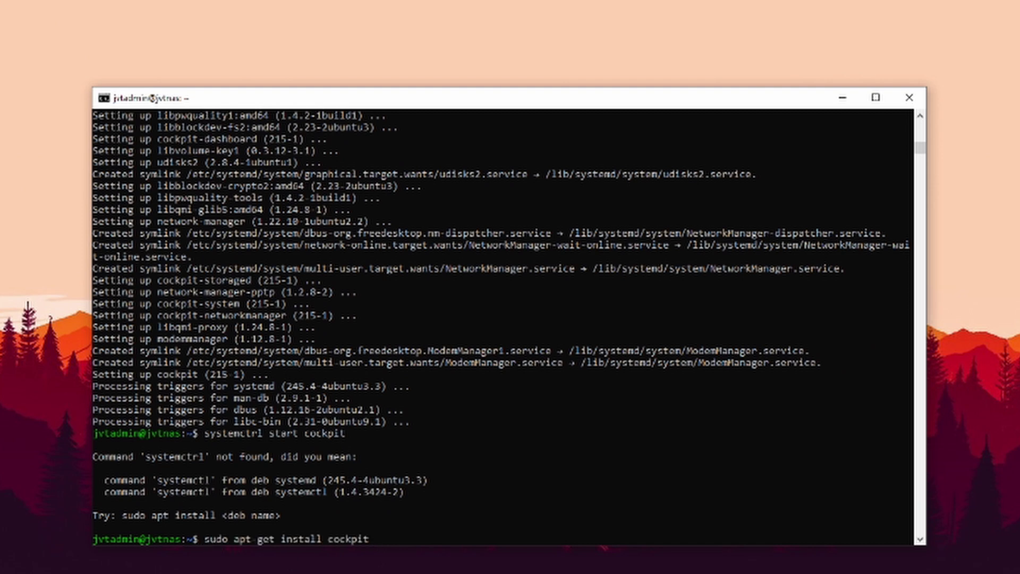
key(Up)
key(Down)
key(Up)
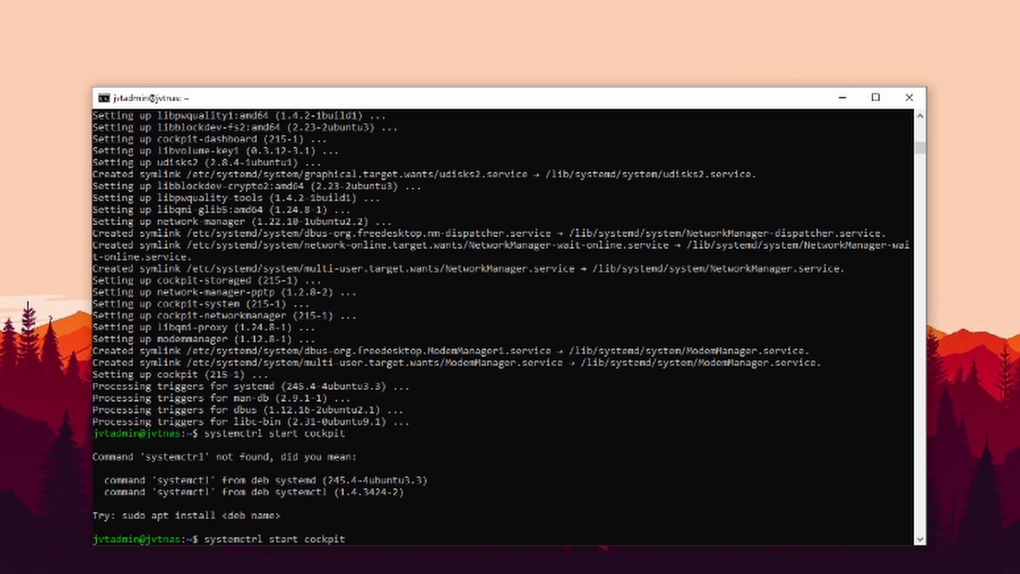
key(Left)
key(Left)
key(Left)
key(Left)
key(Left)
key(Left)
key(Left)
key(Left)
key(Left)
key(Left)
key(Left)
key(Left)
key(Left)
key(Left)
key(Left)
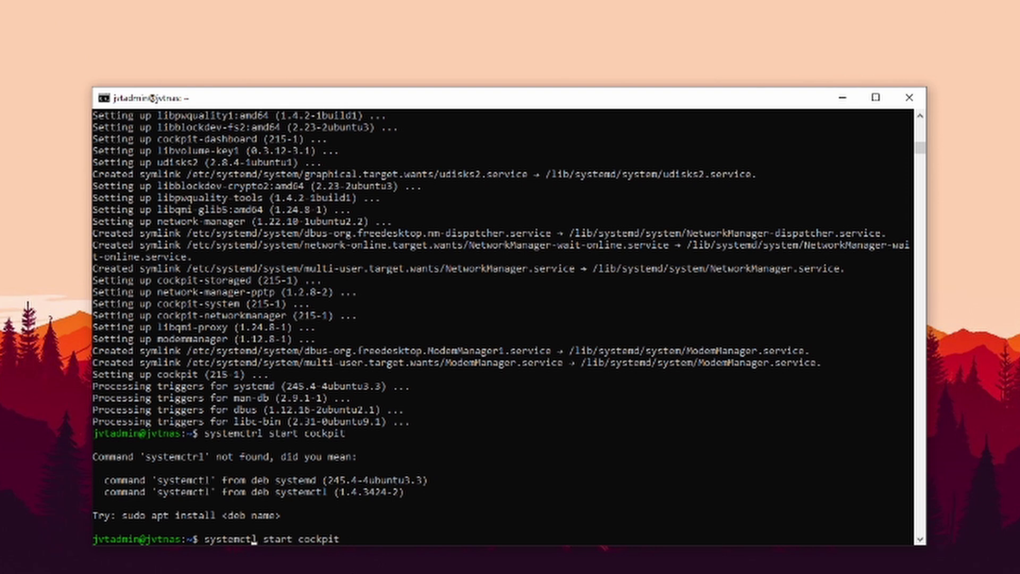
key(Right)
key(Right)
key(Right)
key(Right)
key(Right)
key(Right)
key(Return)
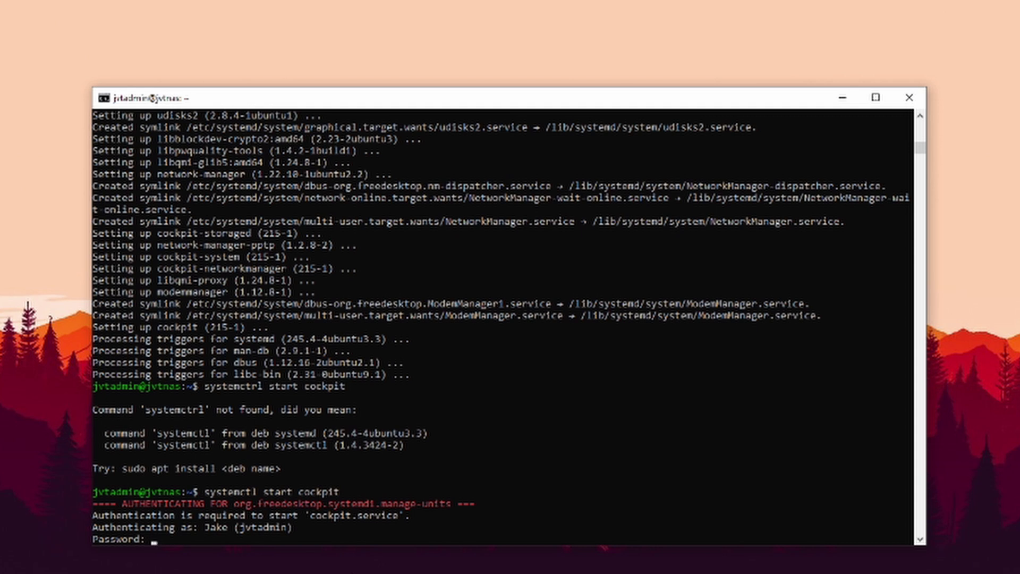
key(Return)
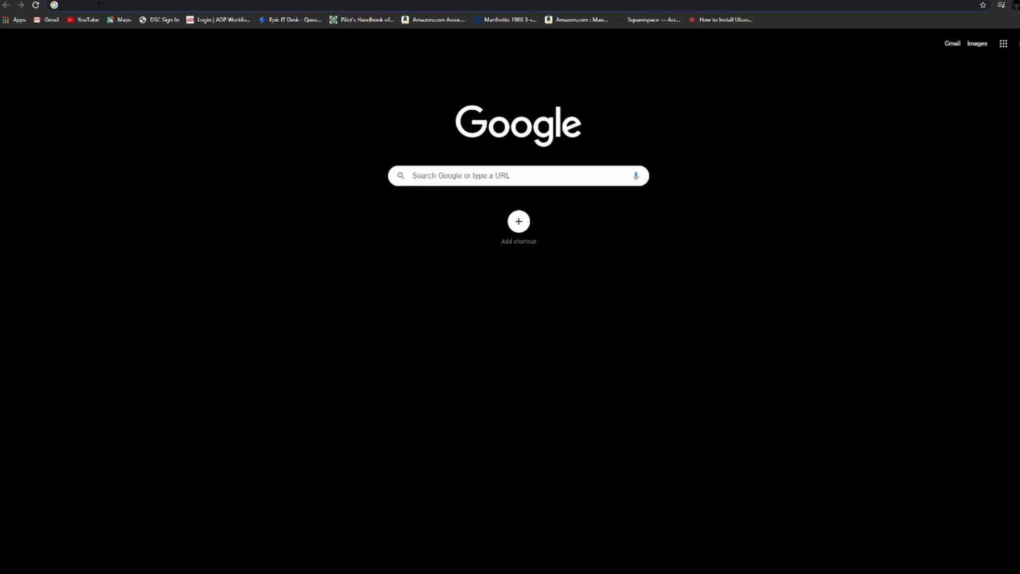
text(https:)
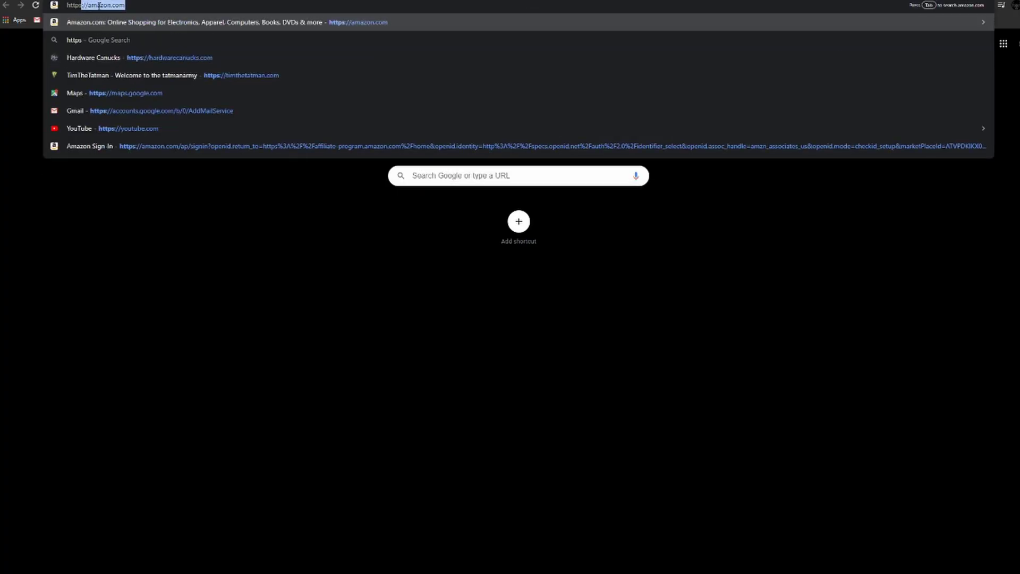
text(//)
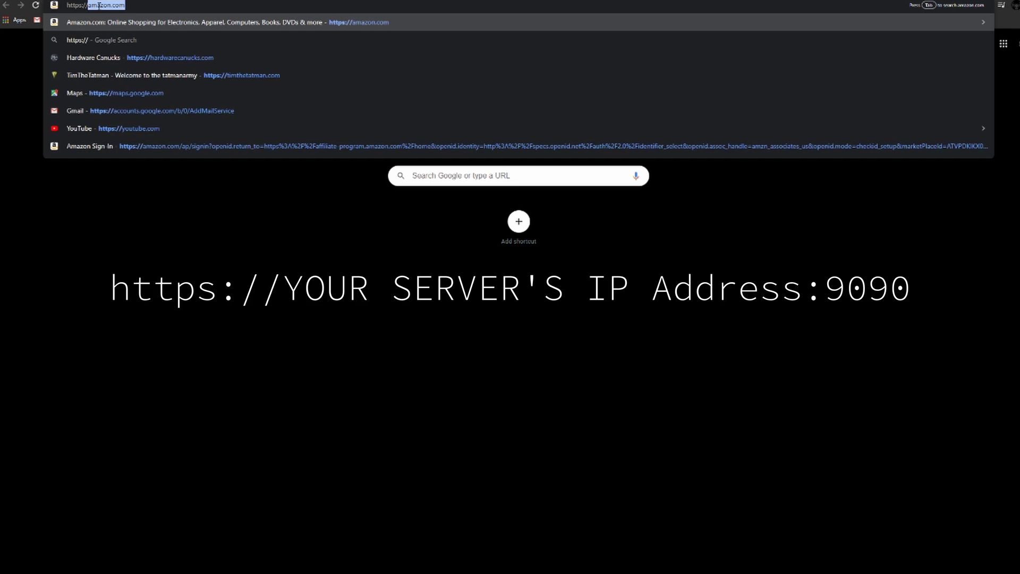
text(192.168.1.42)
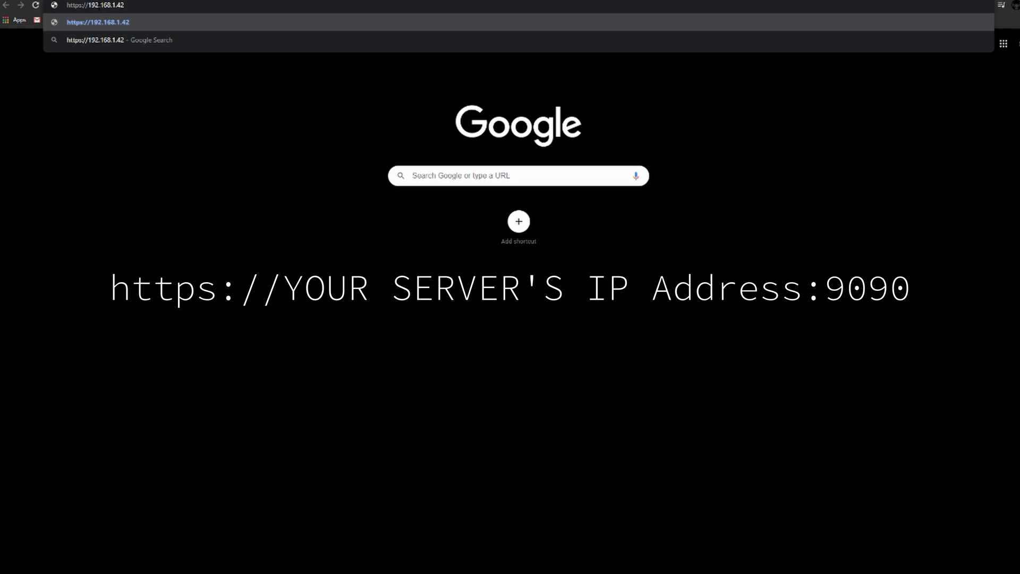
text(:)
text(9090)
key(Return)
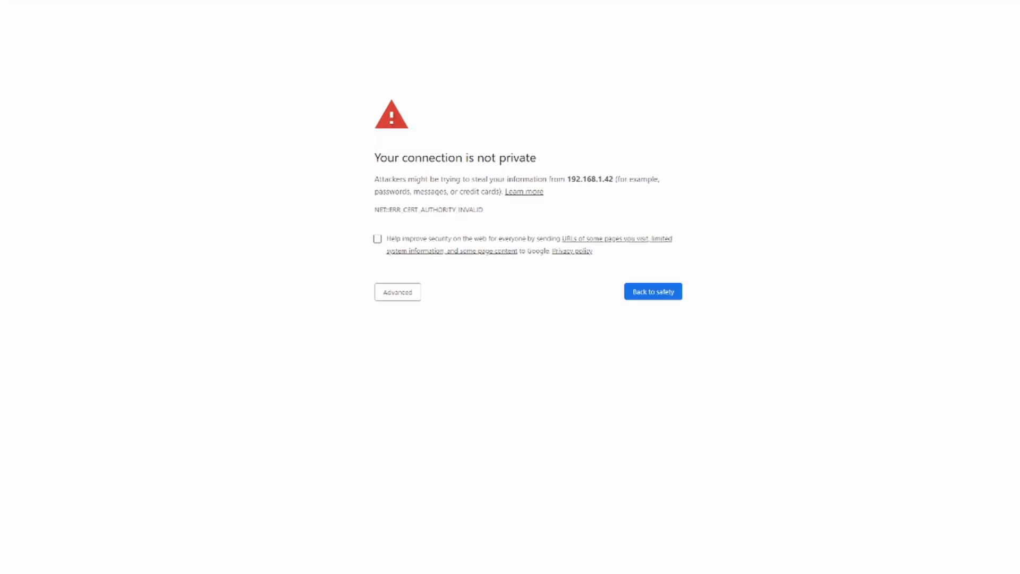
Bypass the certificate warning via Advanced and Proceed to 192.168.1.42 (unsafe).
click(395, 295)
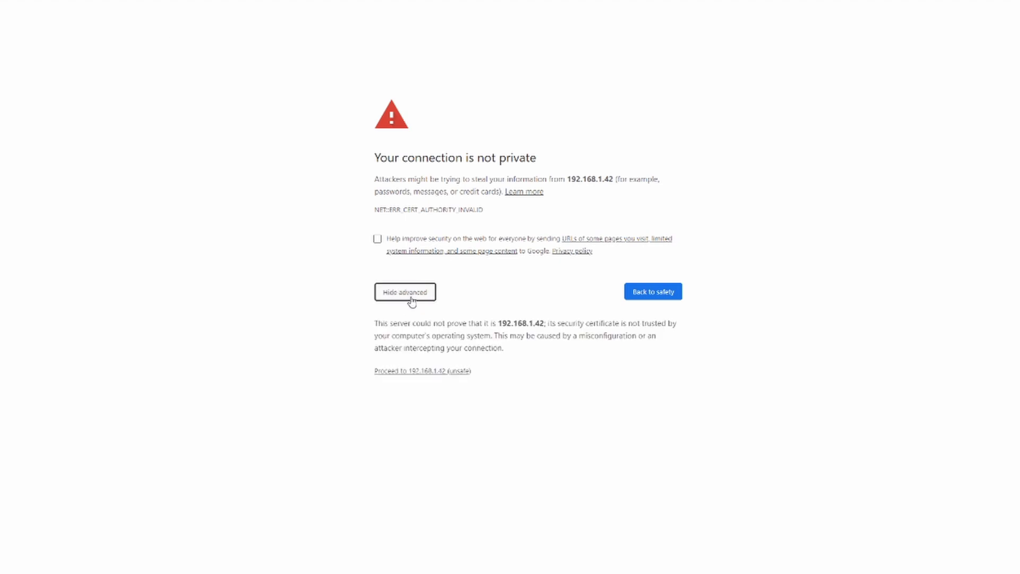
click(396, 370)
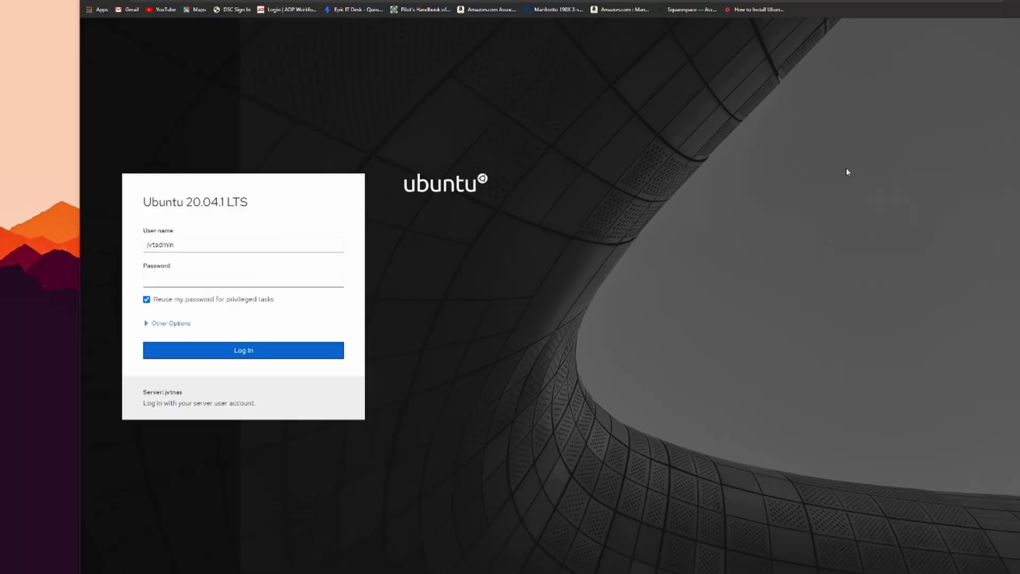
Enter the account password in the Cockpit login Password field.
click(161, 280)
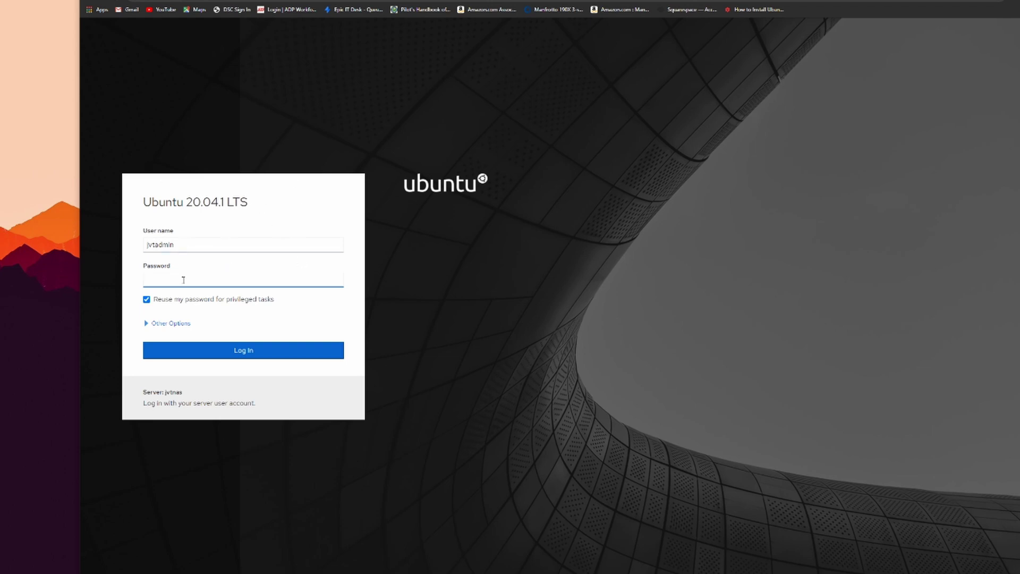
text(••••••••••)
Log in to Cockpit and stretch the browser window to the screen's left edge.
key(Return)
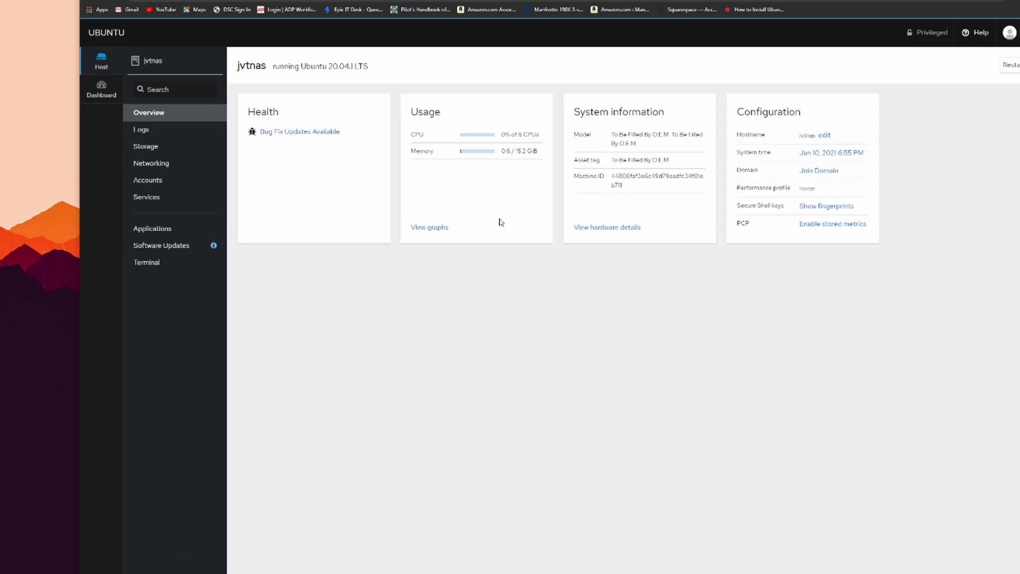
double_click(243, 66)
click(247, 68)
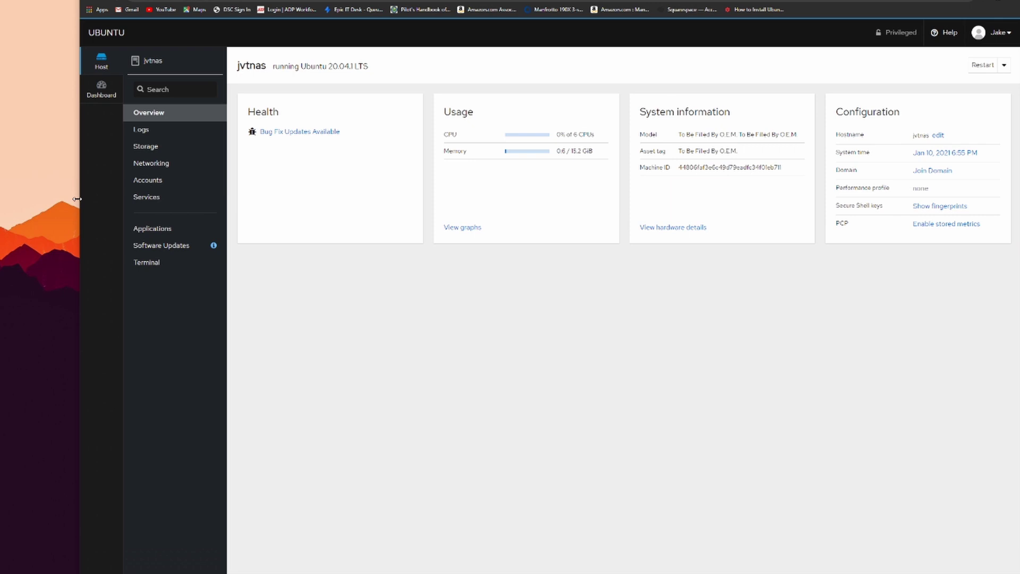
drag(75, 199, 0, 201)
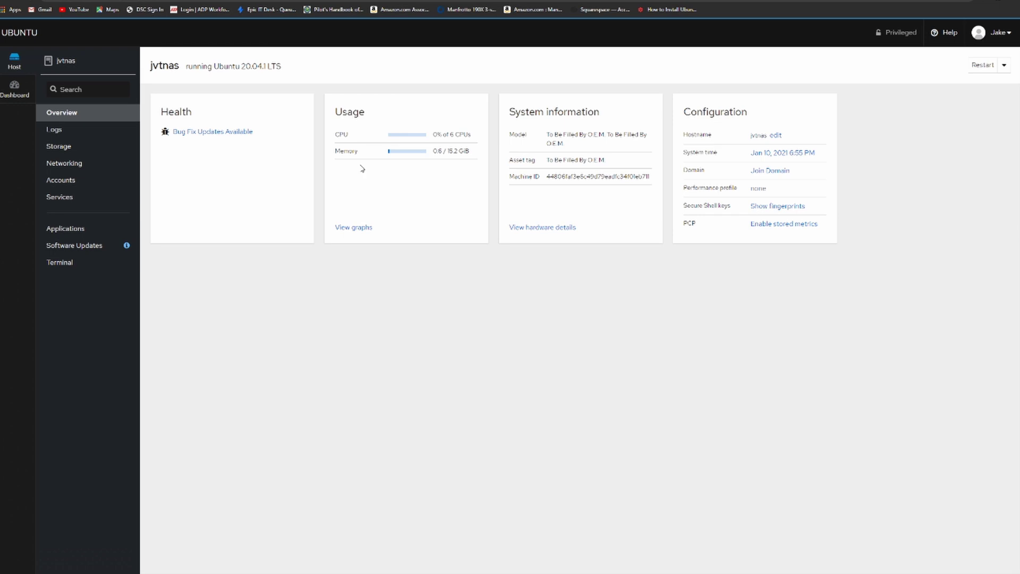
Review the usage graphs, return to the jvtnas overview, and open Logs.
click(364, 228)
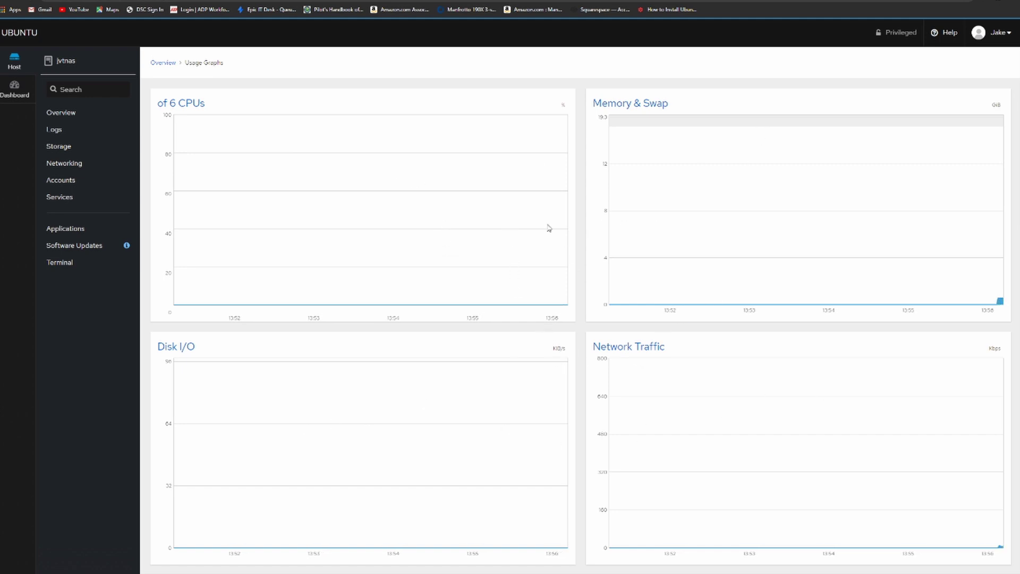
click(74, 61)
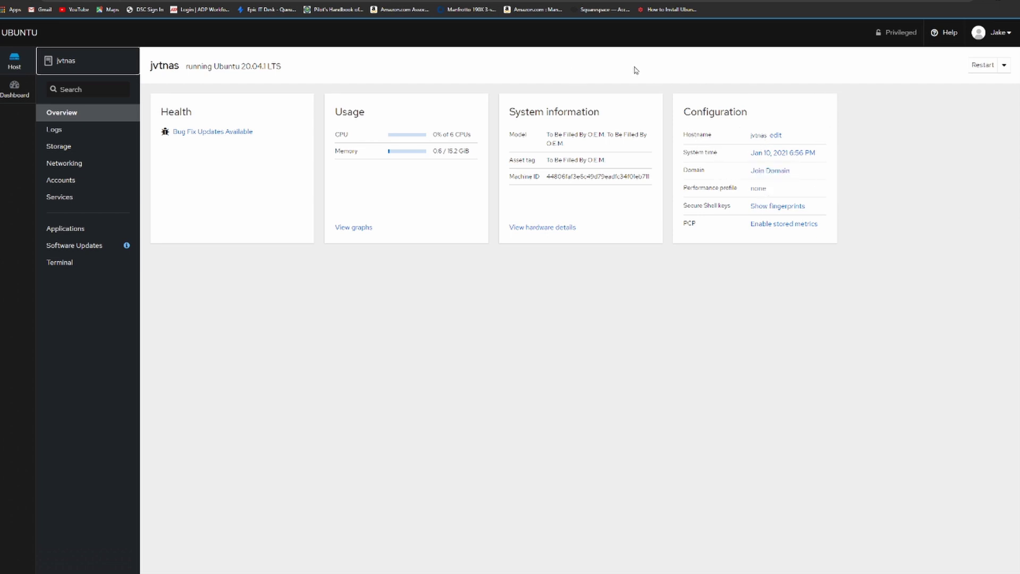
click(54, 129)
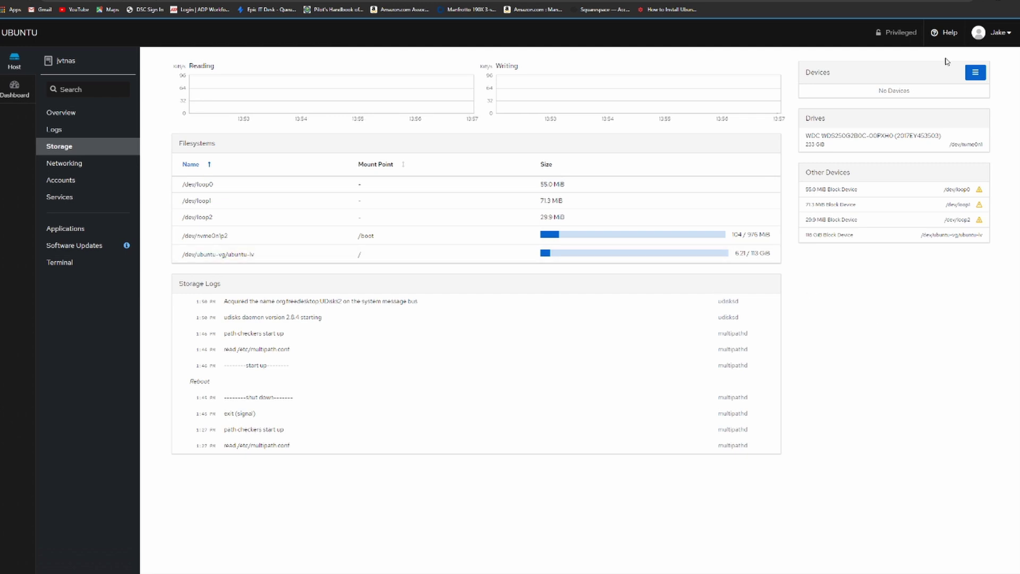
Inspect the WDC drive and the cancelled Create RAID Device dialog, then open Networking and select eno2.
click(861, 141)
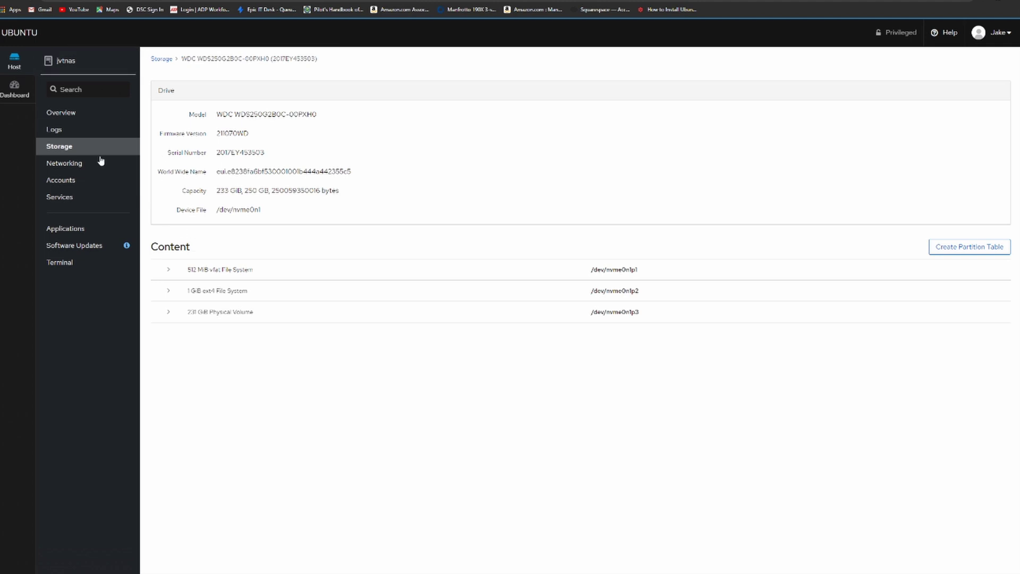
click(55, 149)
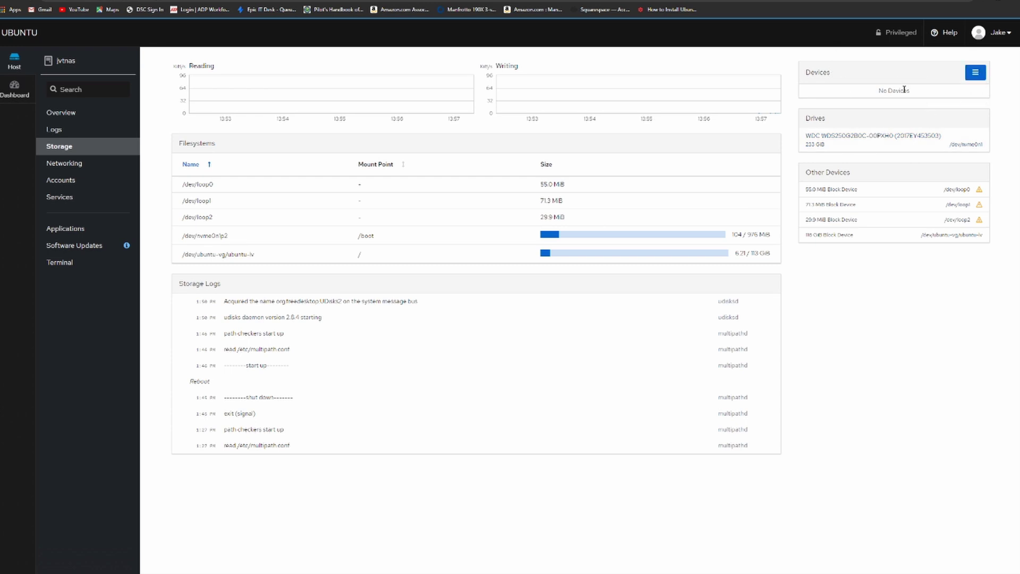
click(975, 72)
click(940, 95)
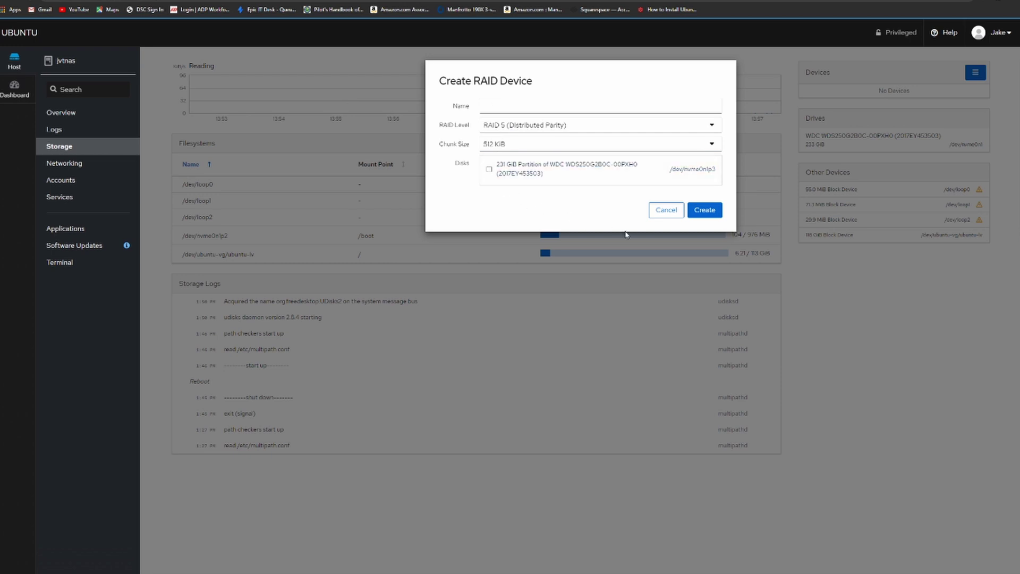
click(666, 210)
click(64, 164)
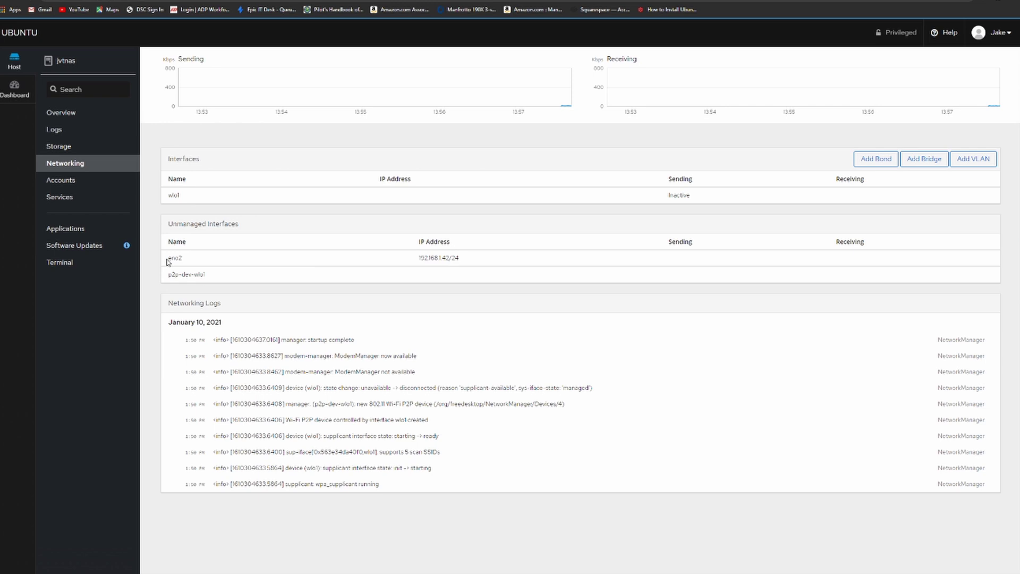
drag(169, 260, 184, 260)
Open Accounts, view the admin account's details, and return to the list showing admin and root.
click(262, 241)
click(91, 183)
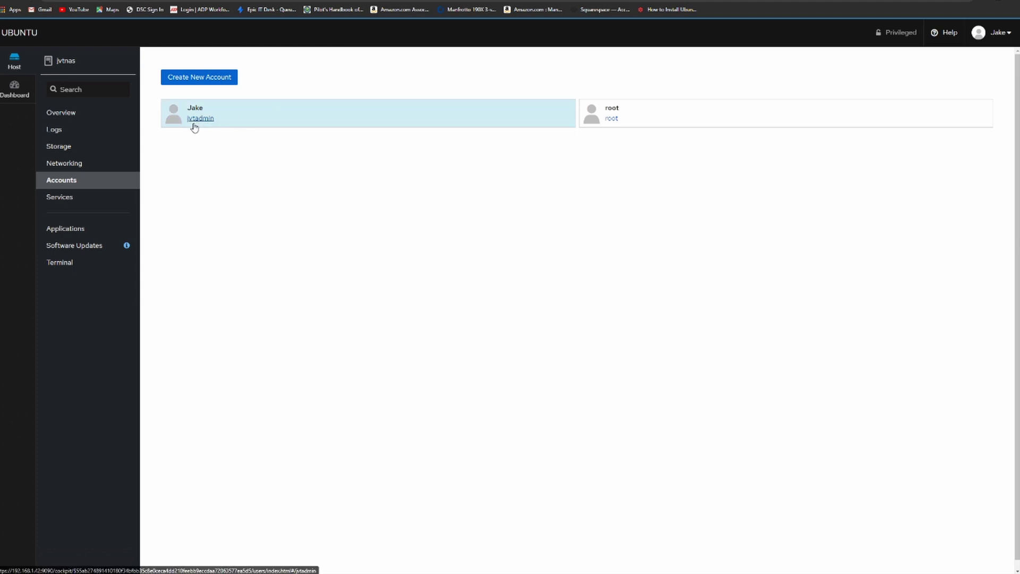
click(237, 115)
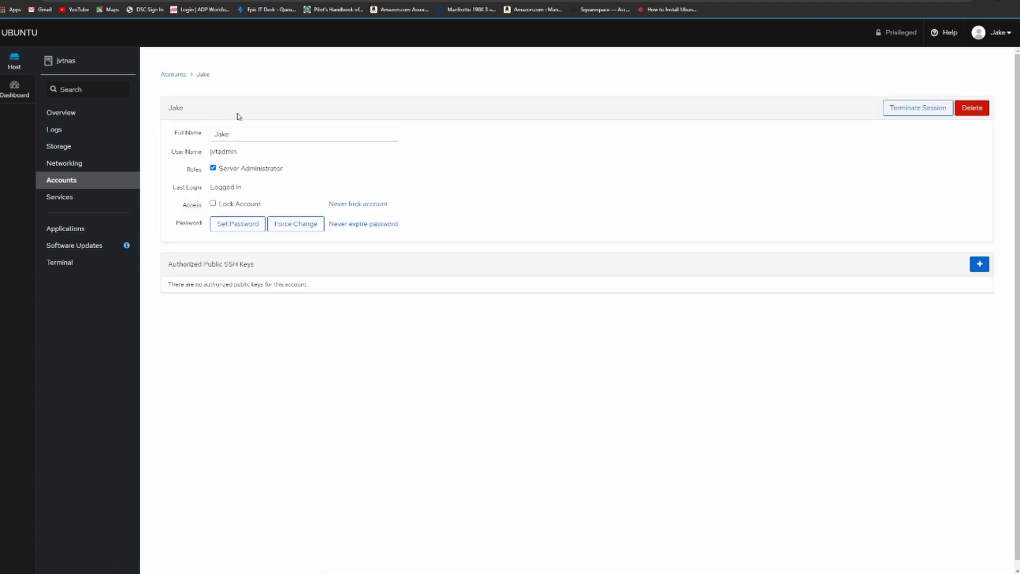
click(4, 2)
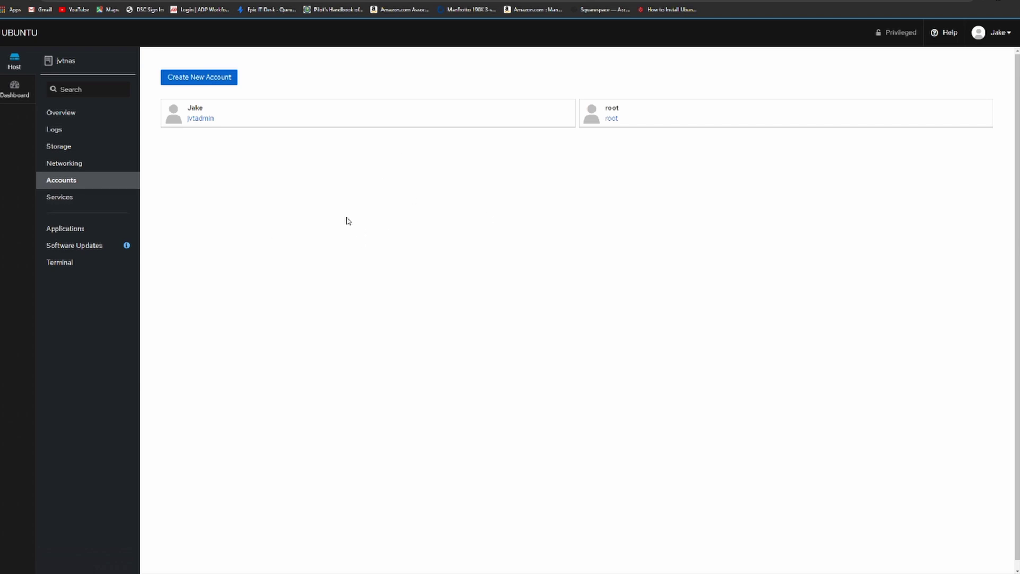
Open the Services page and scroll through the list of system services.
click(64, 203)
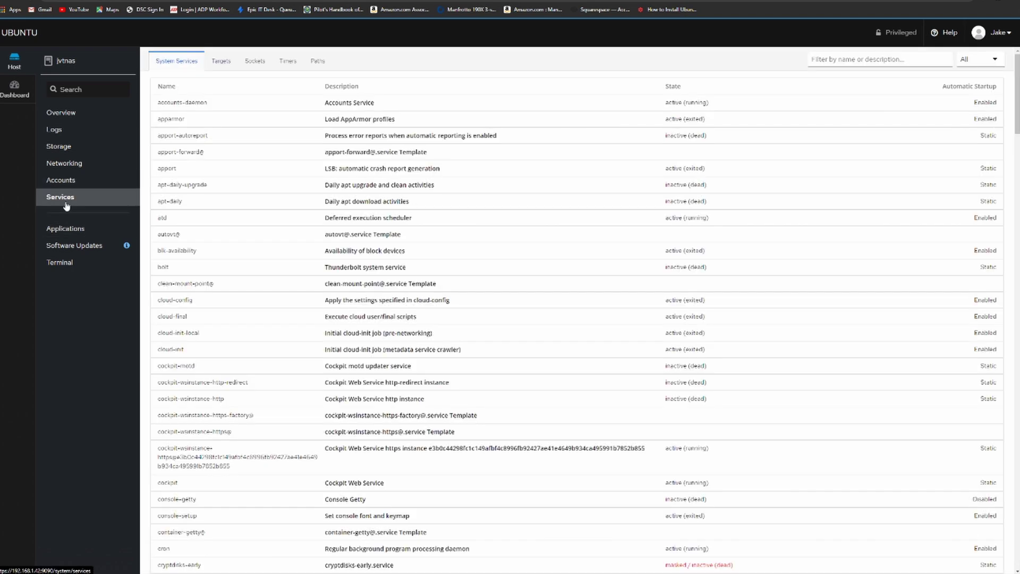
scroll(672, 142, down, 3)
scroll(672, 143, down, 4)
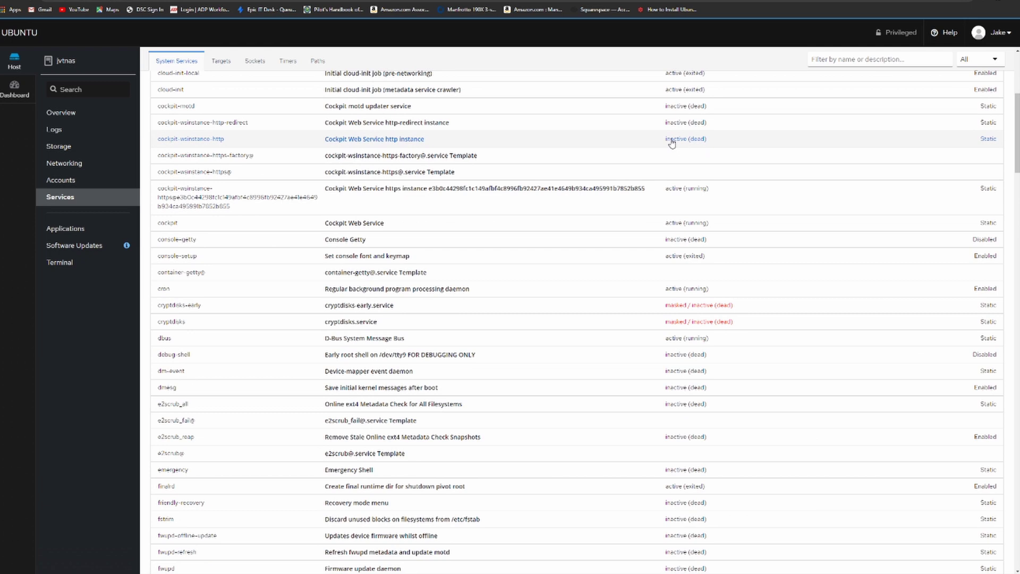
scroll(646, 143, up, 7)
scroll(646, 144, up, 2)
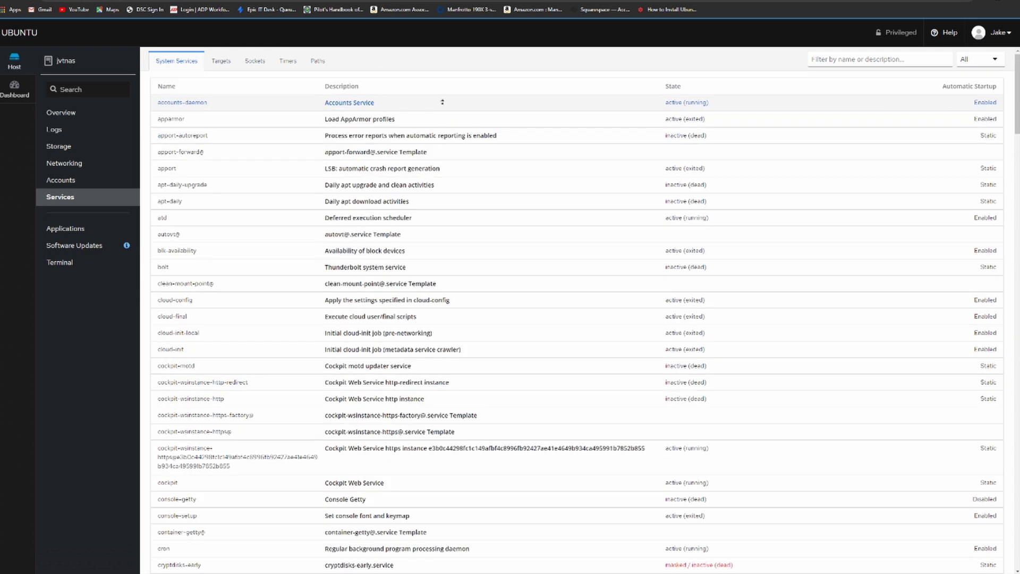
Filter the services by 'cock', then clear the filter and scroll the full list.
click(870, 60)
text(co)
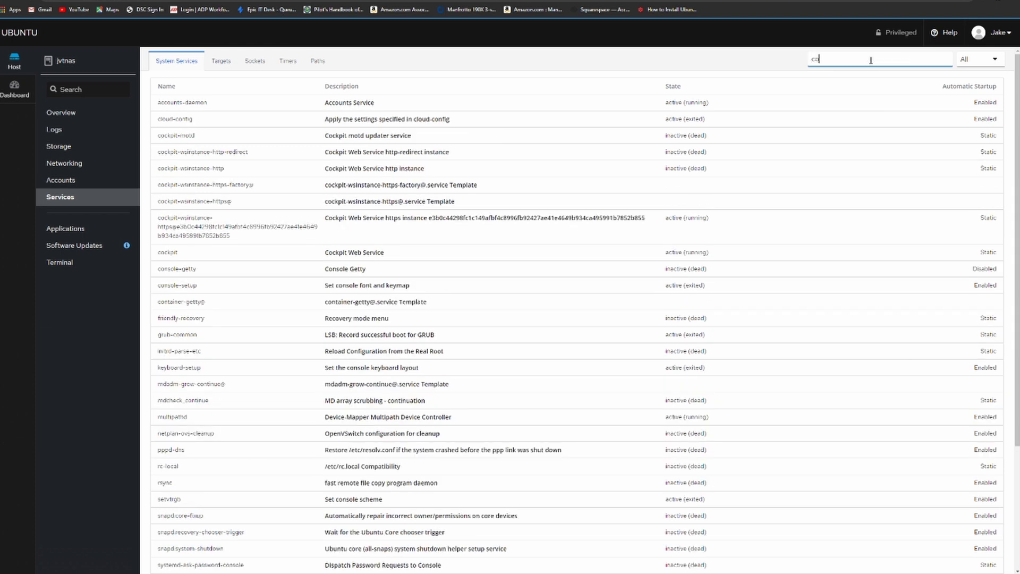
text(ck)
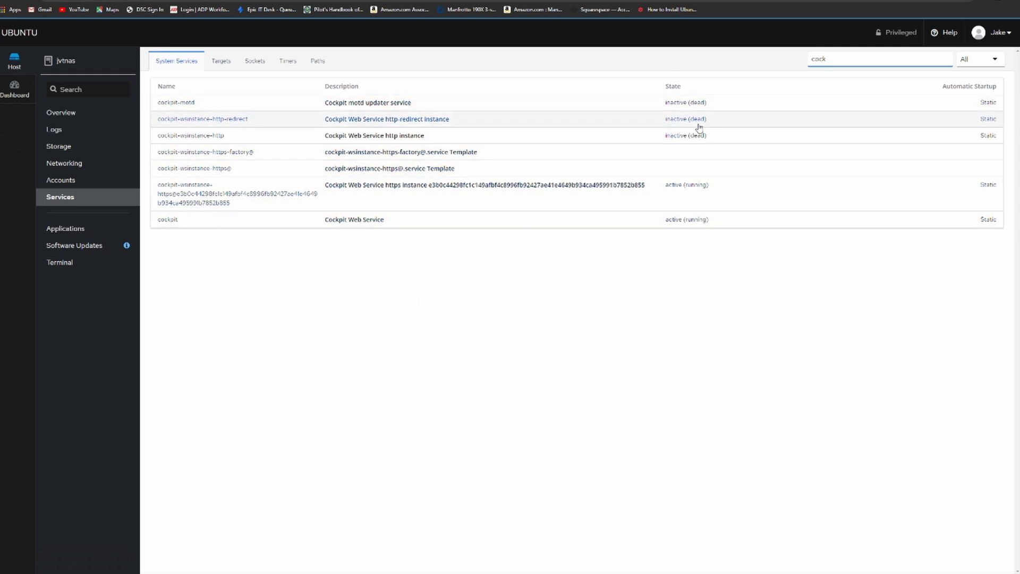
key(BackSpace)
key(BackSpace)
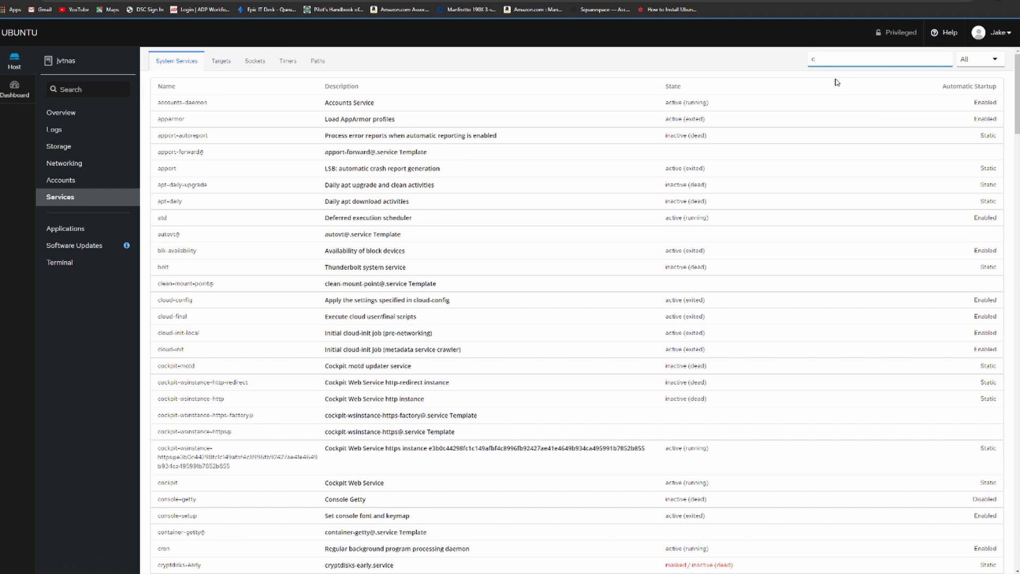
key(BackSpace)
scroll(313, 158, down, 8)
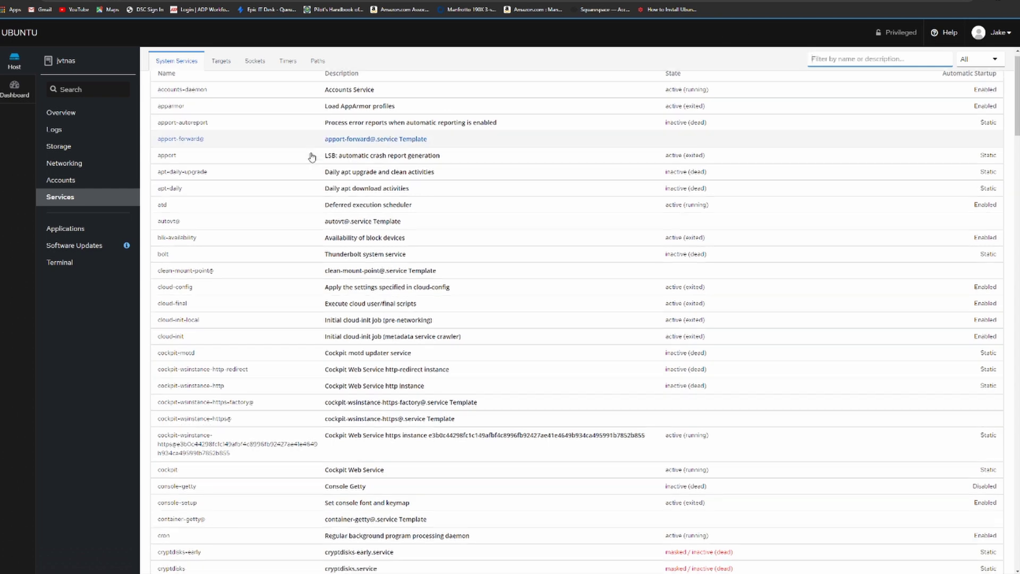
scroll(311, 157, up, 8)
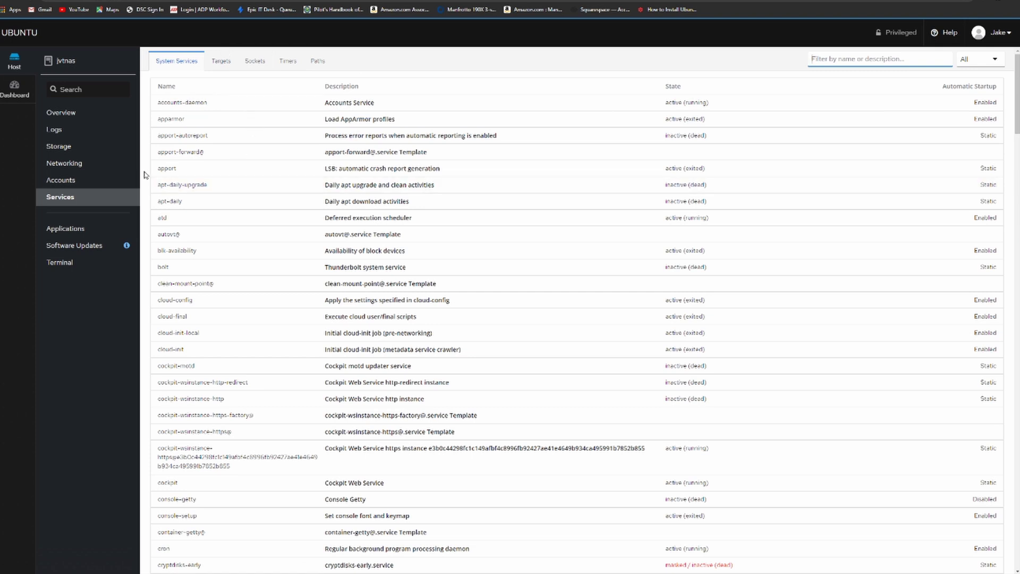
Browse Applications and Storage details, check Software Updates (fails offline), then open the Terminal.
click(118, 230)
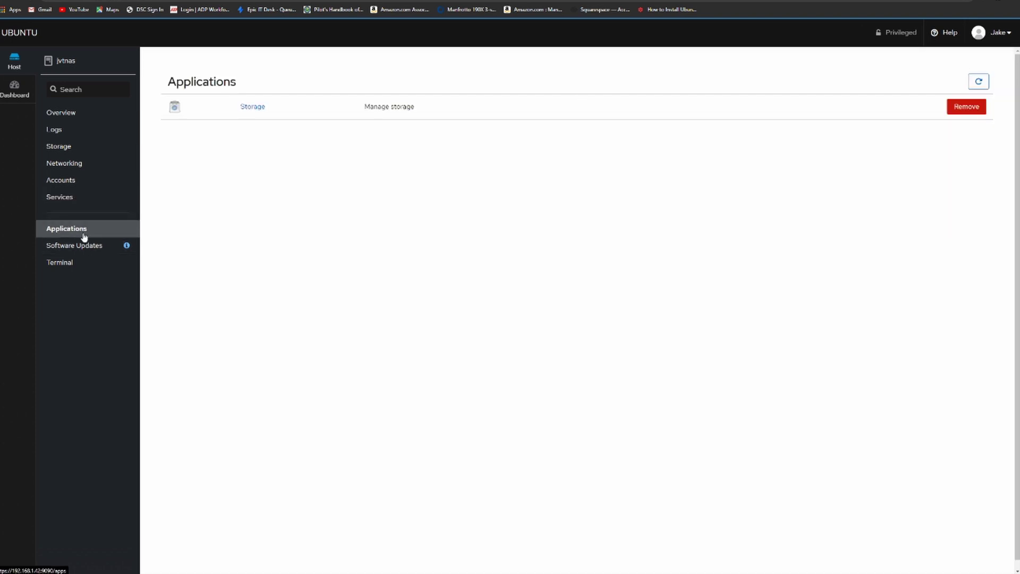
click(288, 110)
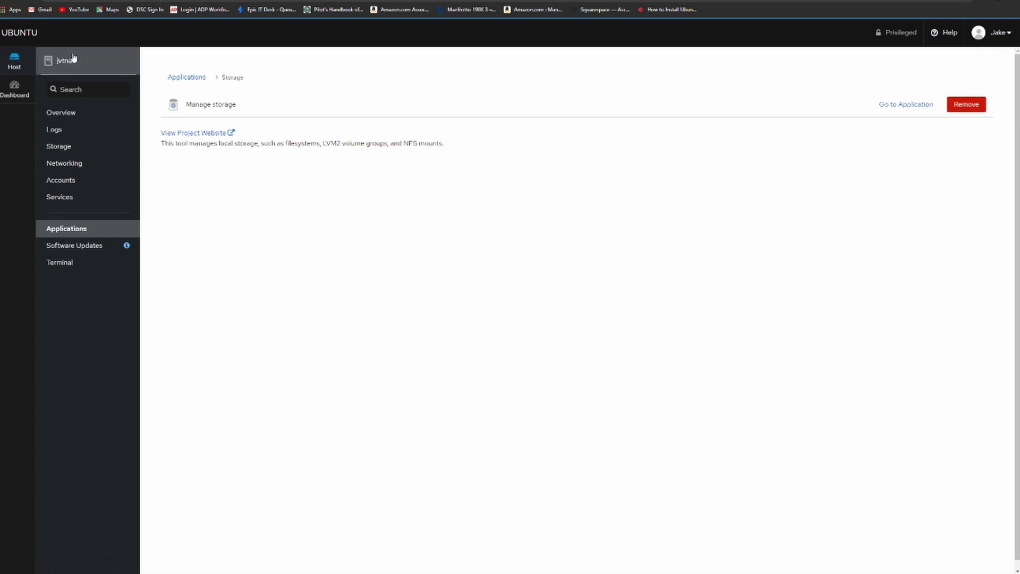
key(alt+Left)
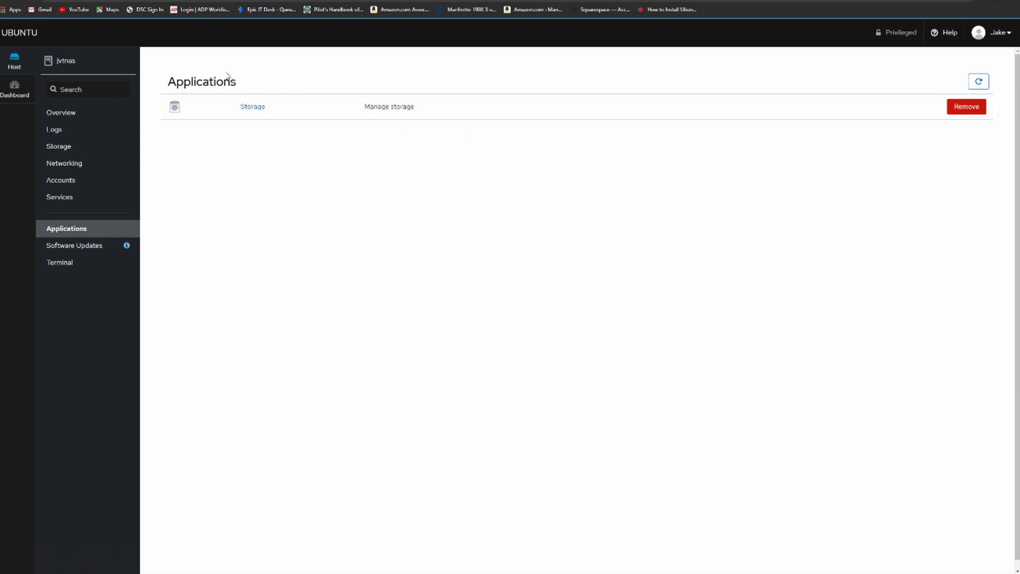
click(101, 251)
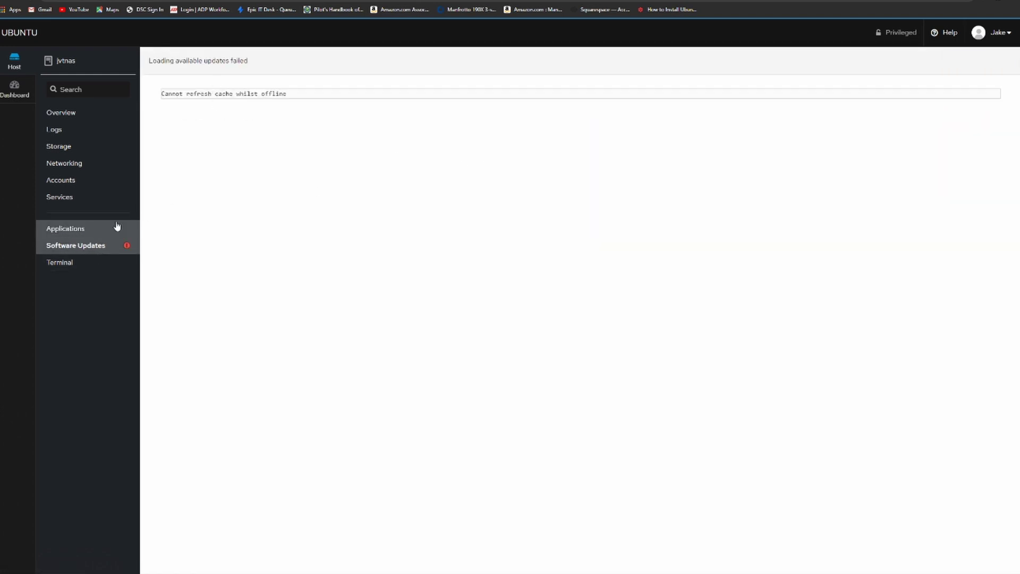
click(87, 262)
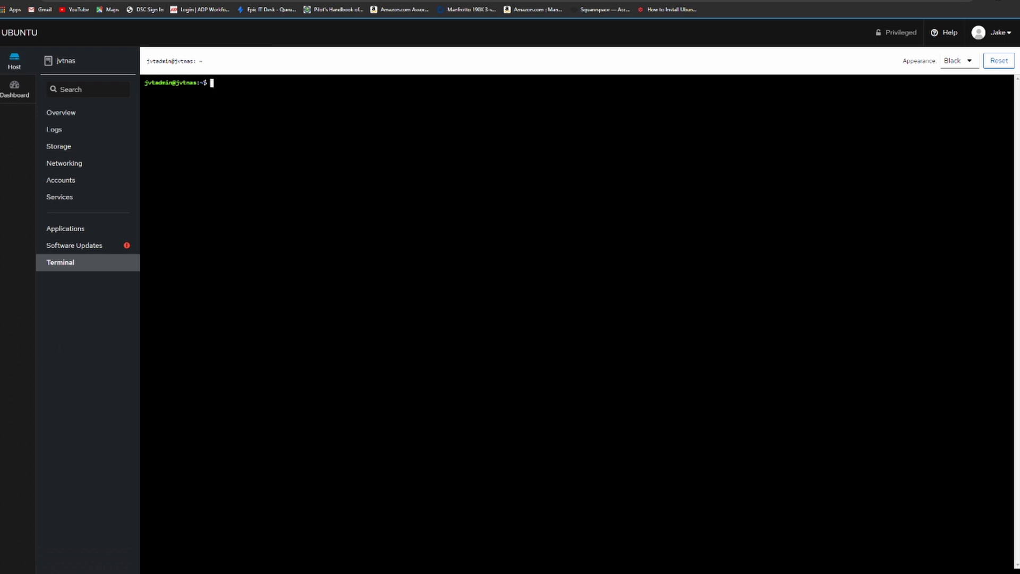
key(super)
key(super)
click(14, 94)
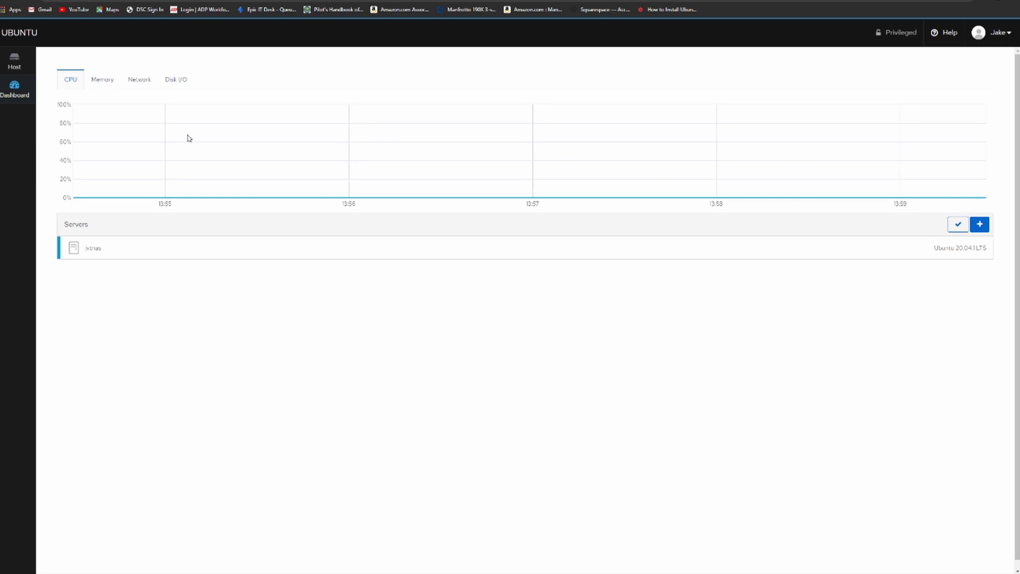
click(113, 80)
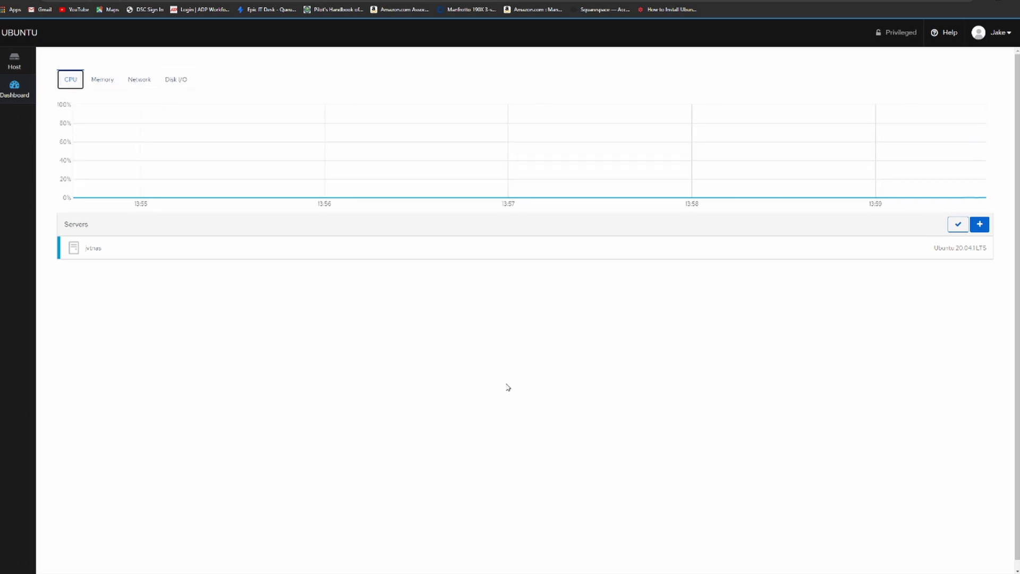
click(24, 64)
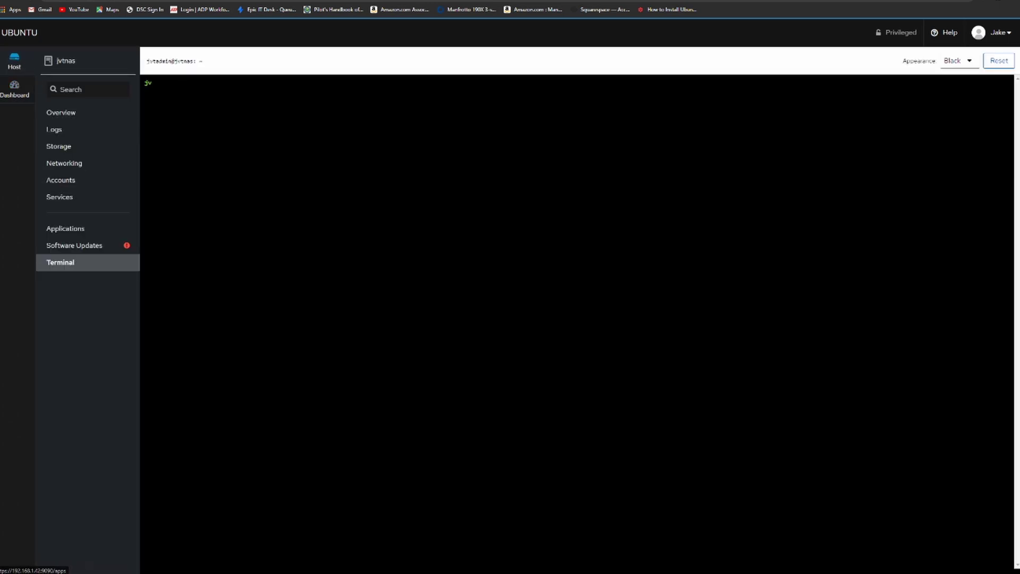
Visit the Overview and Logs pages, settle on the jvtnas overview, then reopen the terminal.
click(62, 113)
click(66, 133)
click(66, 115)
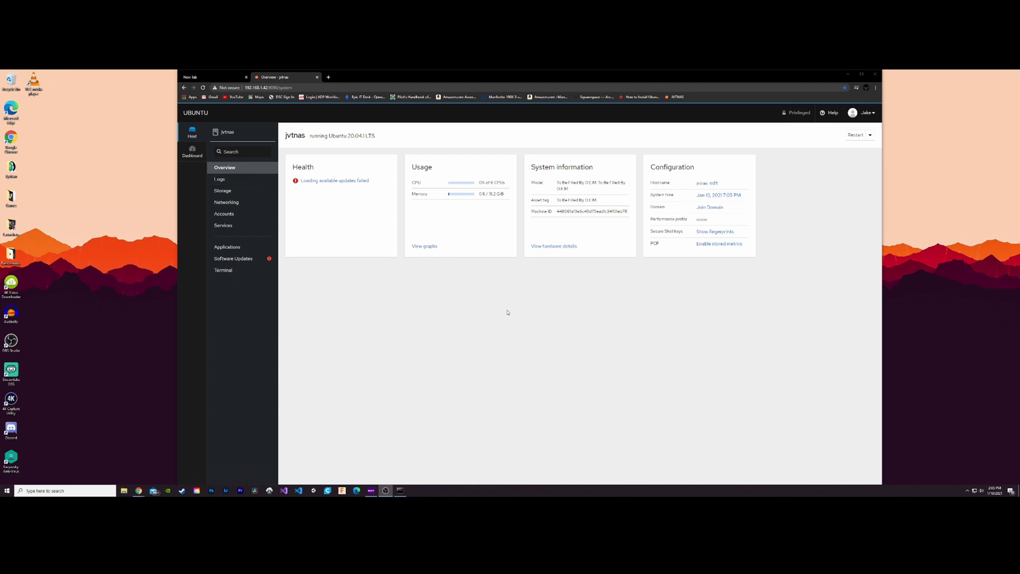
click(243, 271)
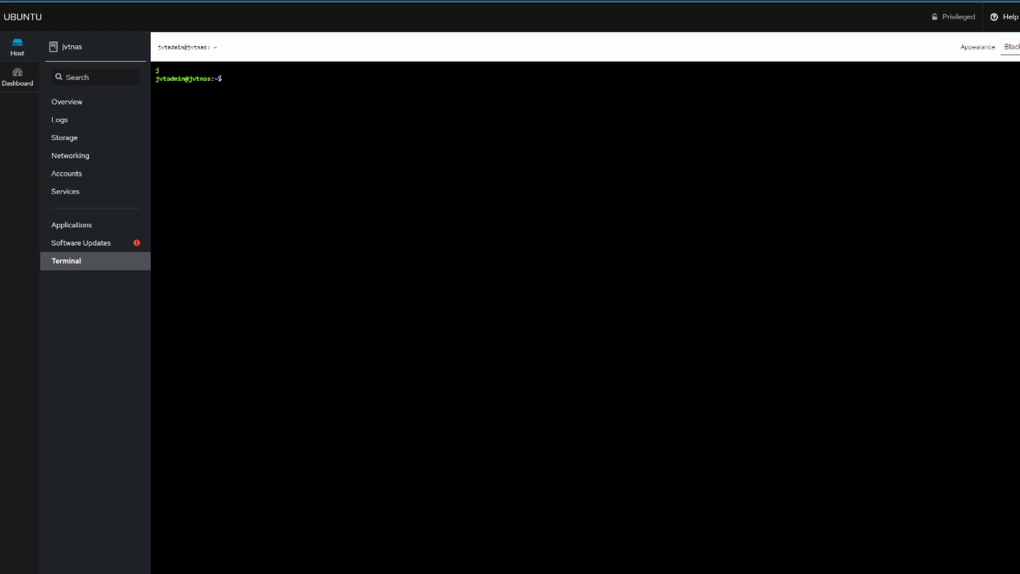
Run sudo apt install tasksel and confirm with y to install tasksel, tasksel-data and laptop-detect.
key(alt+Tab)
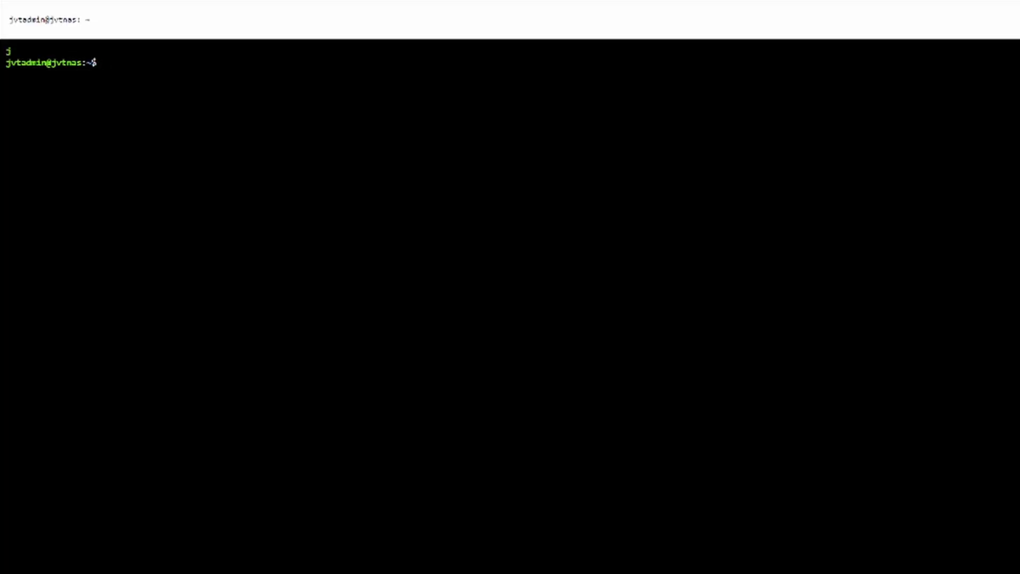
text(sudo)
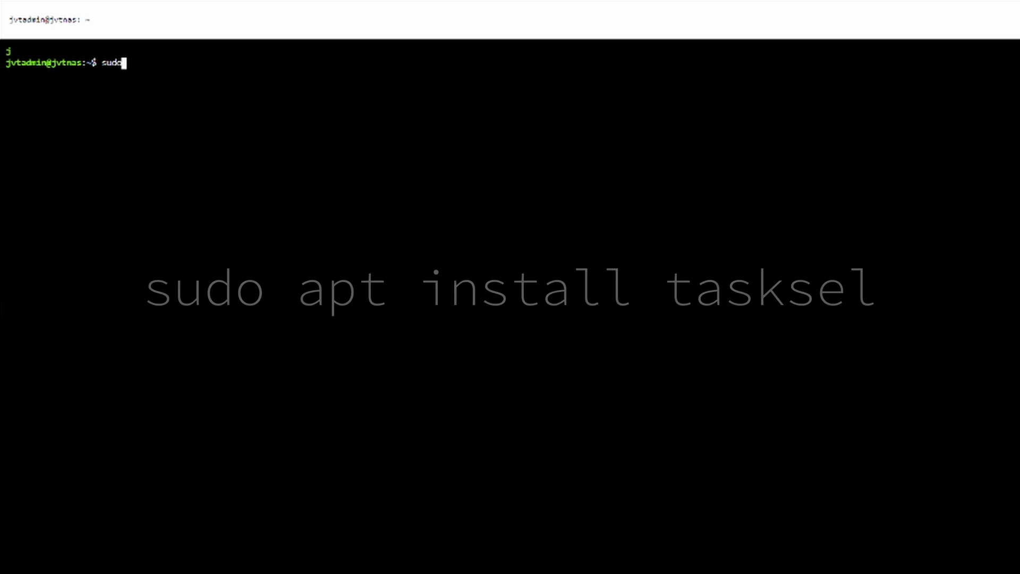
text( apt )
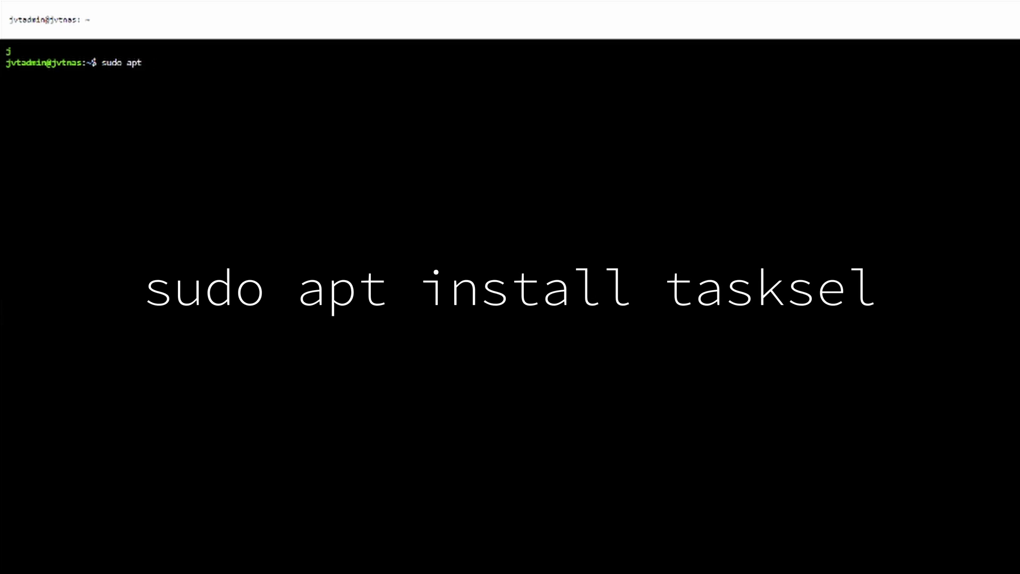
text(install tasksel)
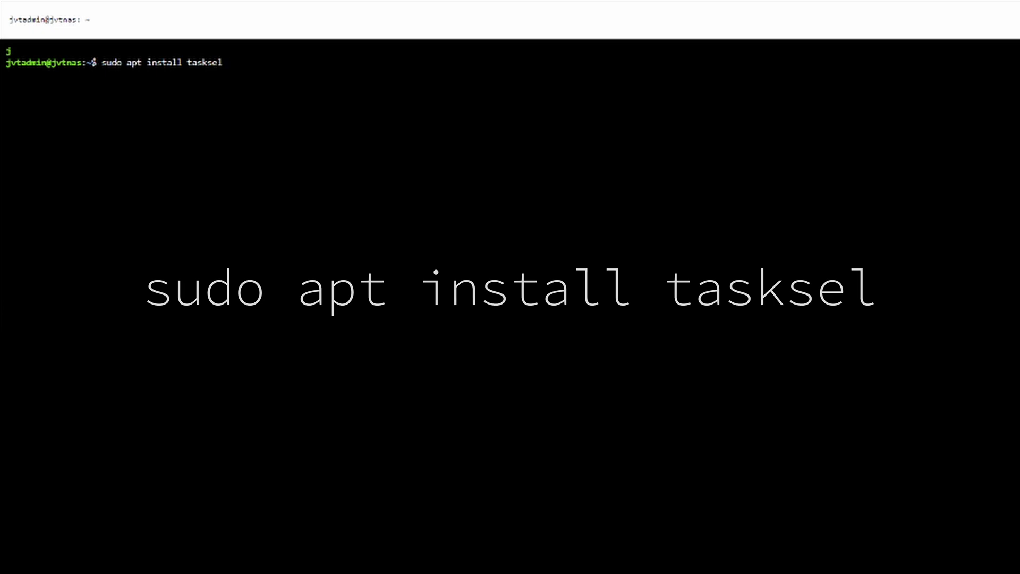
key(Return)
key(Return)
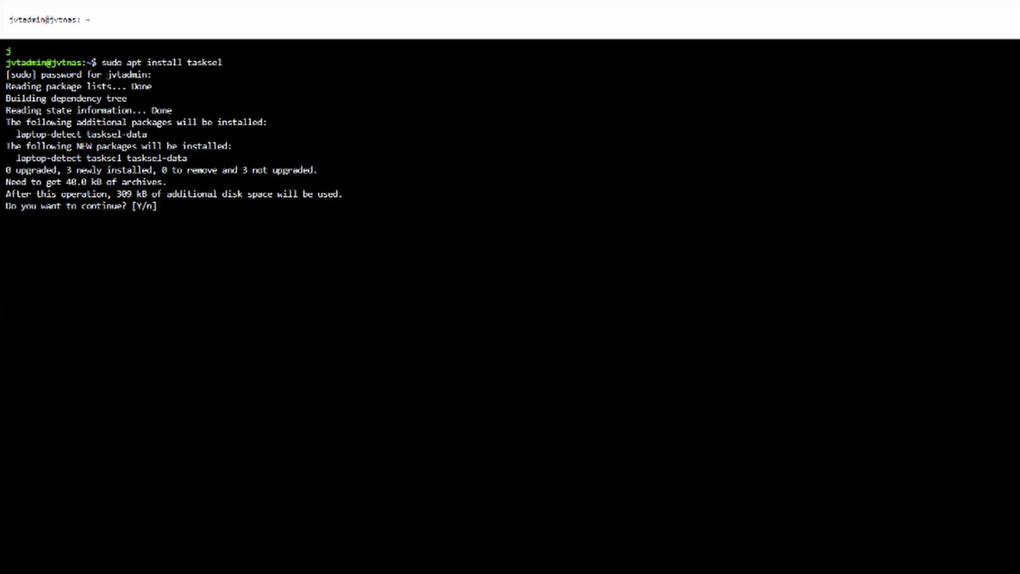
text(y)
key(Return)
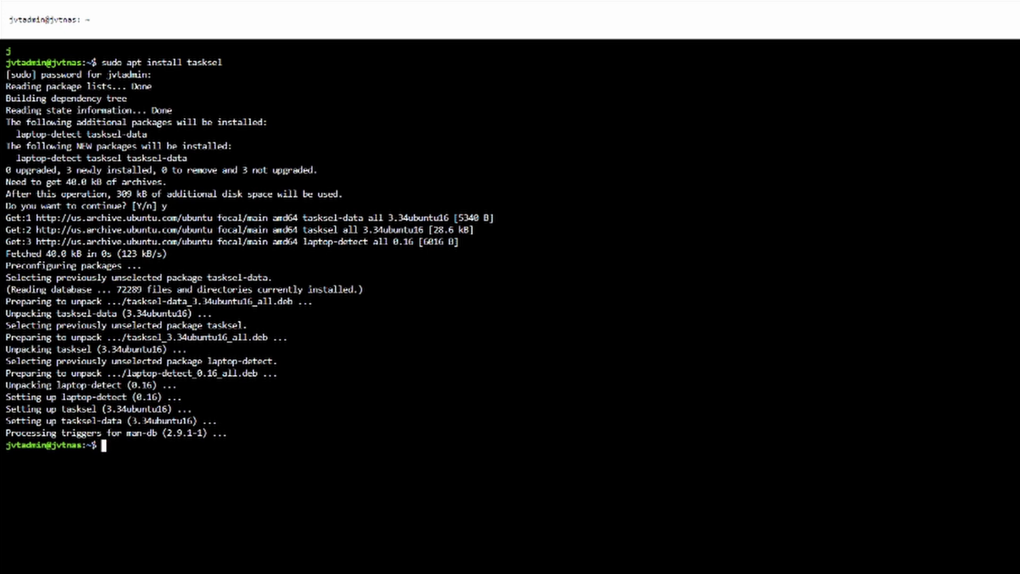
Run sudo tasksel install ubuntu-desktop, then restart the server with sudo reboot.
text(sudo task)
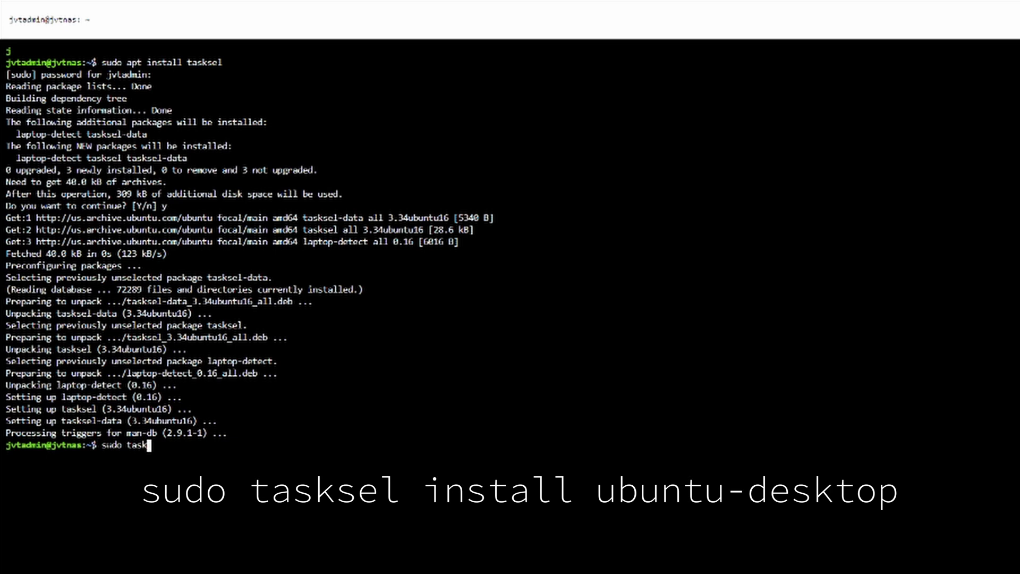
text(sel install ubun)
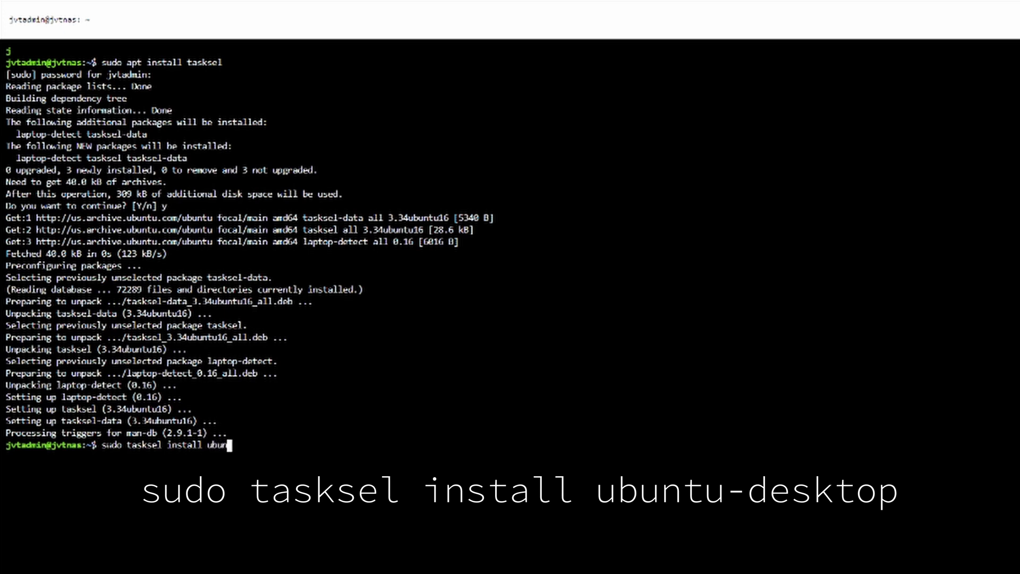
text(tu-deskt)
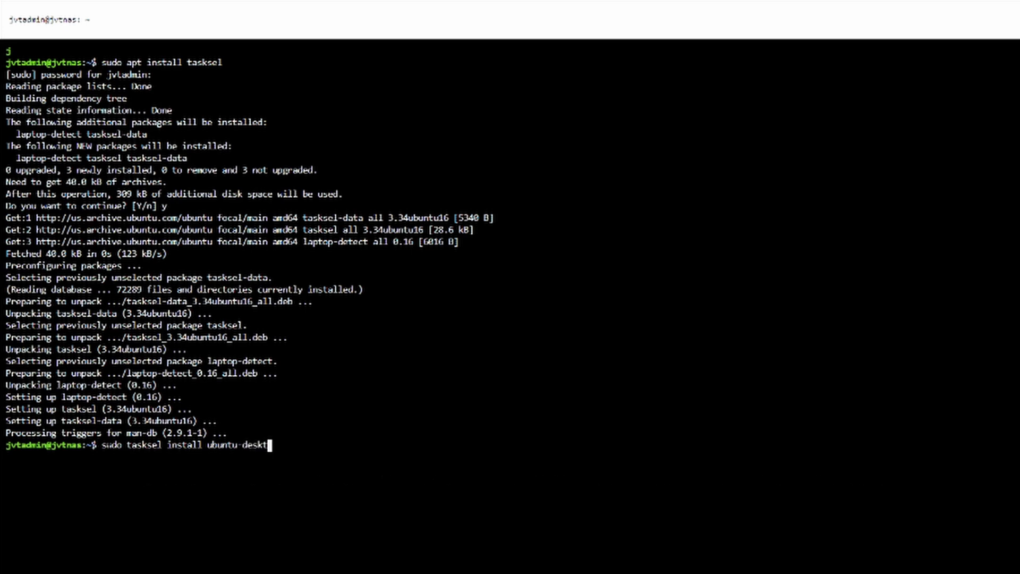
text(op)
key(Return)
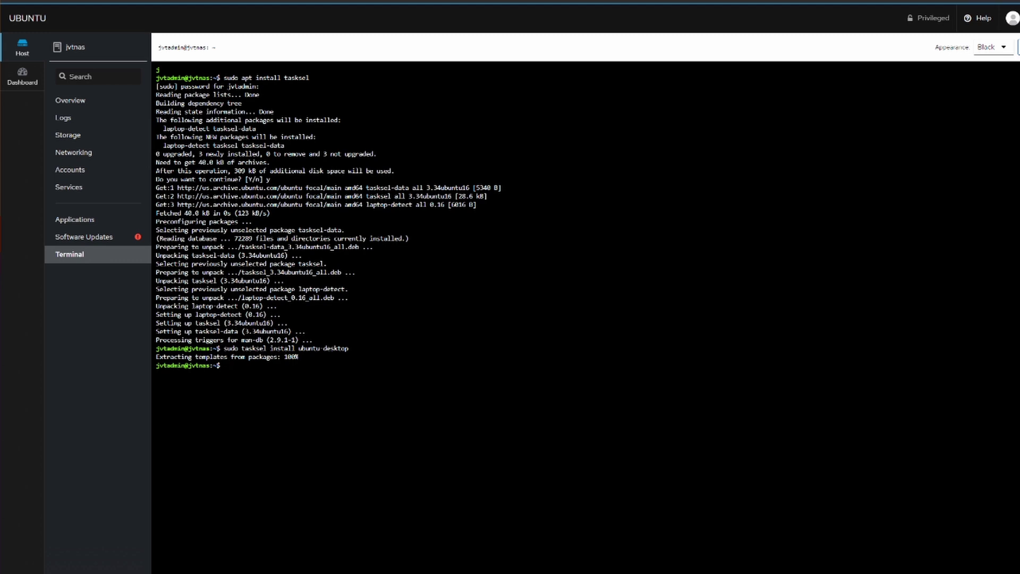
text(sudo reboot)
key(Return)
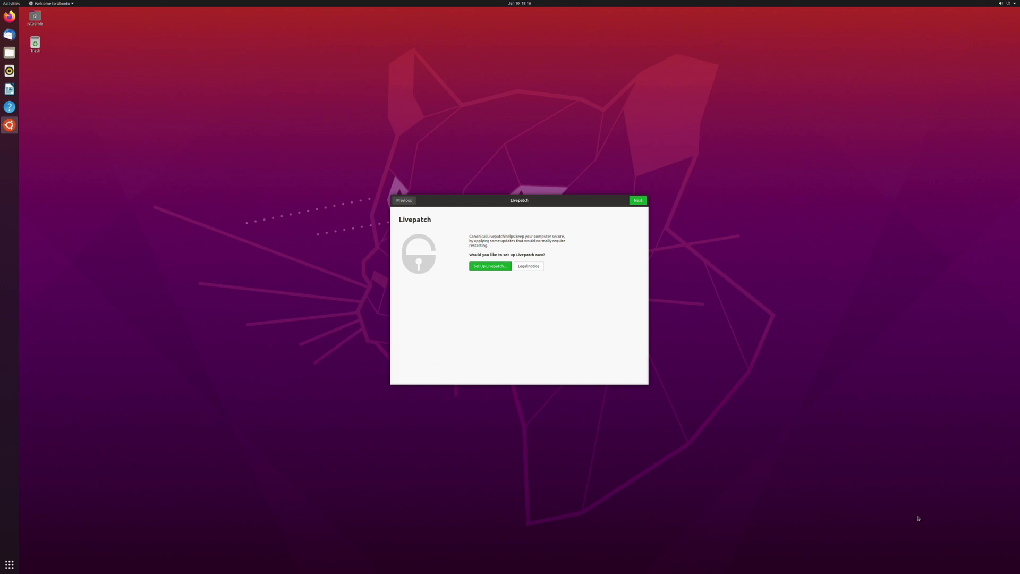
Move past Livepatch, browse both pages of suggested apps, and click Done to close Welcome to Ubuntu.
click(638, 200)
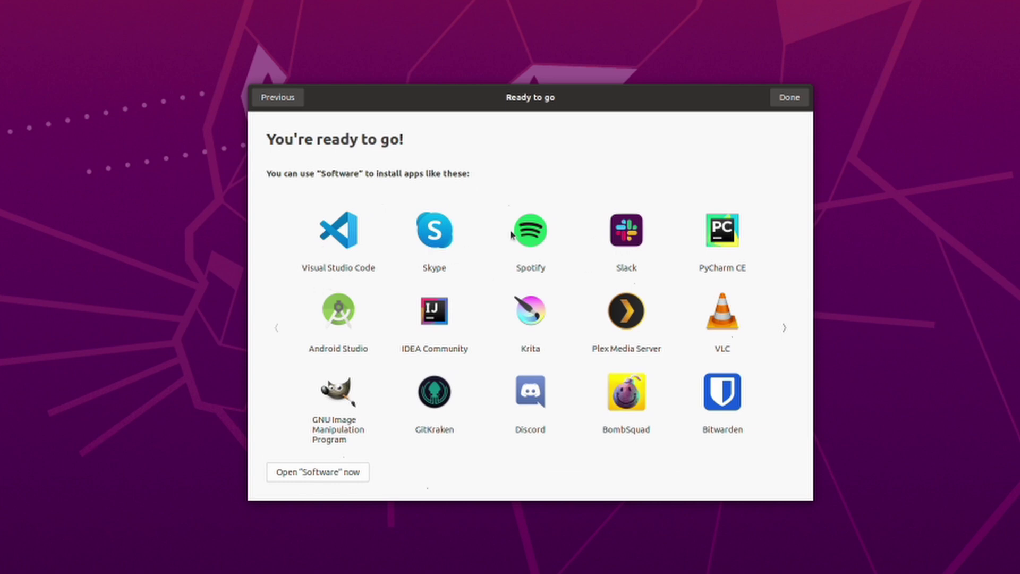
click(782, 330)
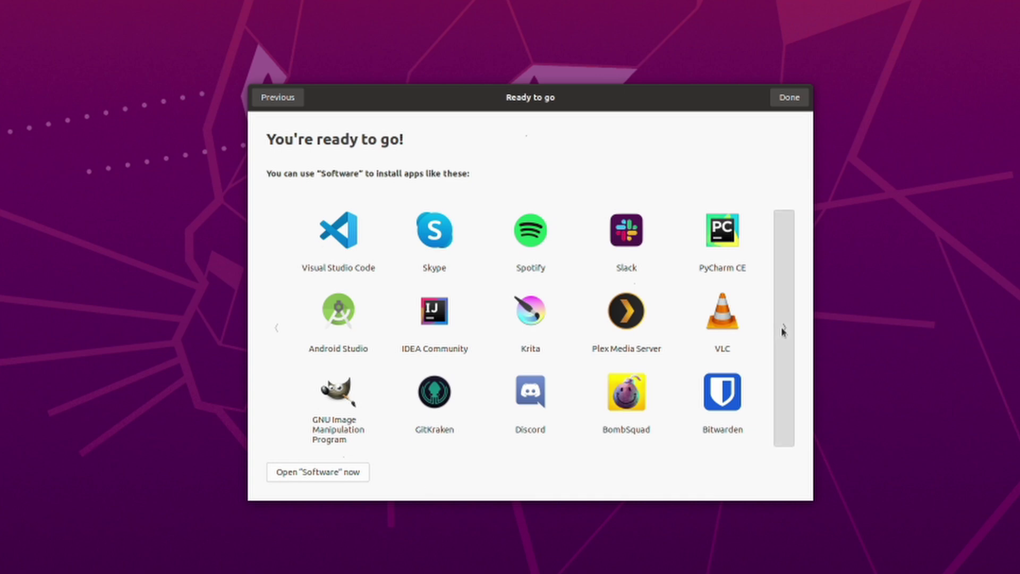
click(279, 326)
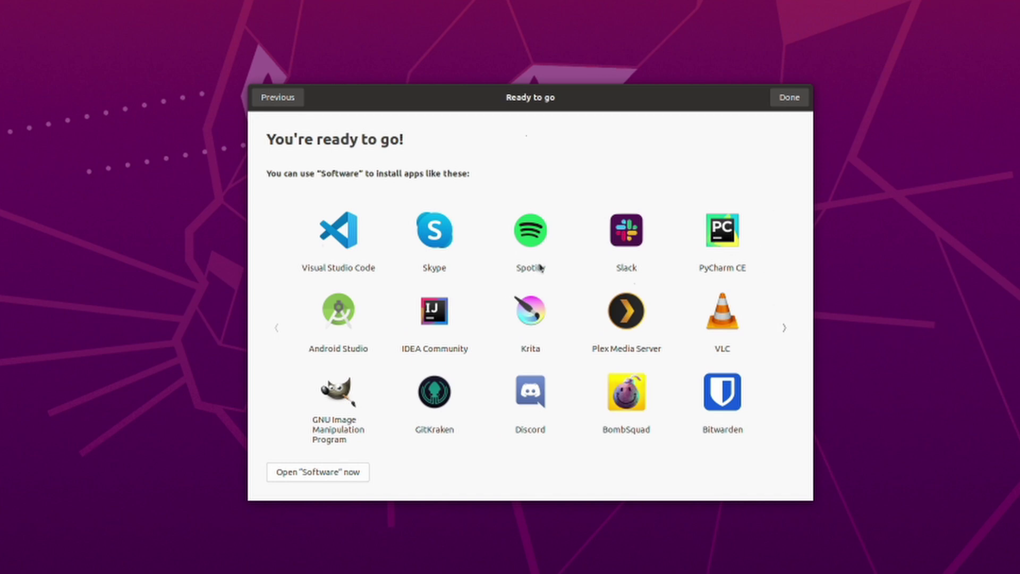
click(302, 480)
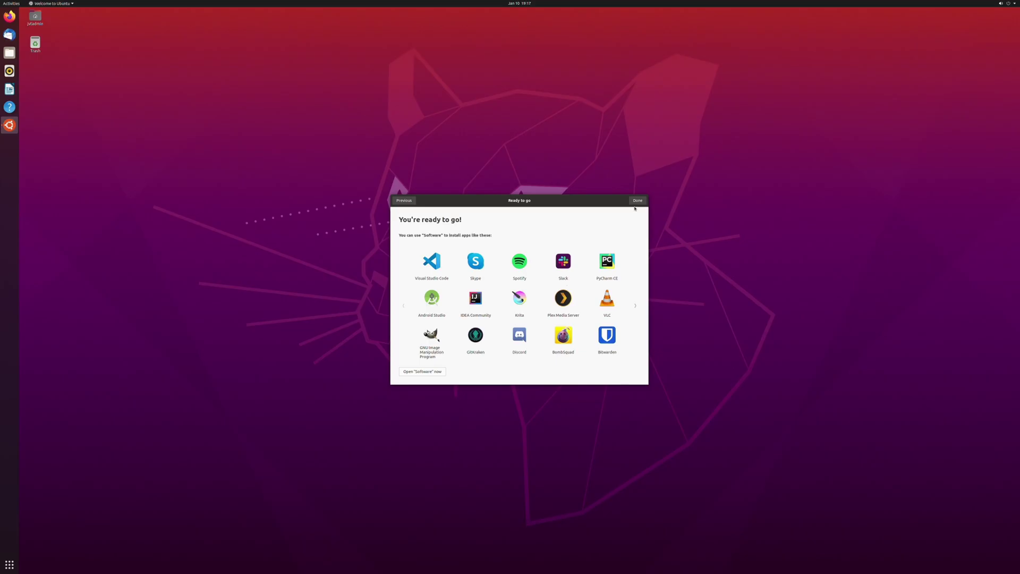
click(789, 97)
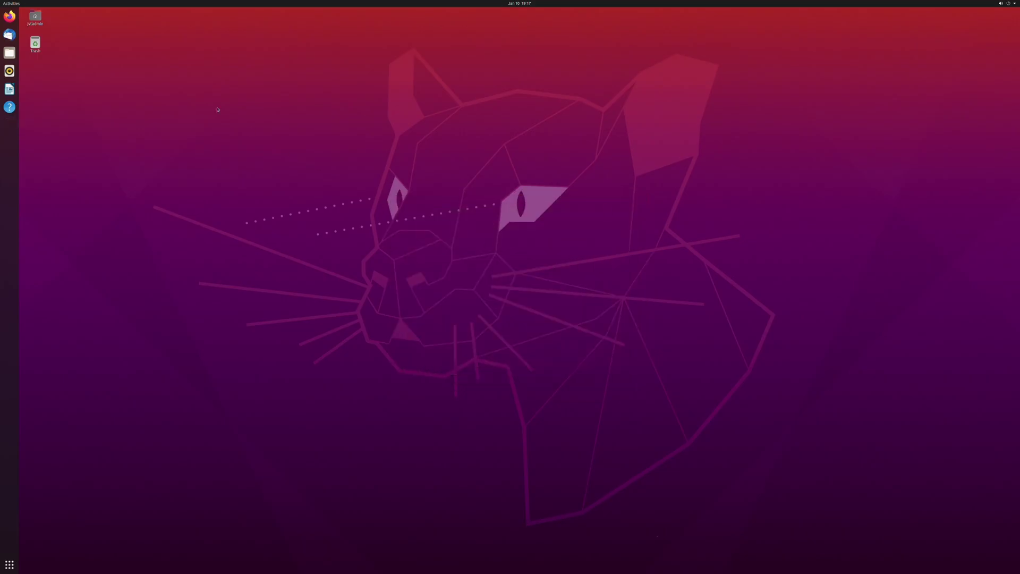
Switch to the browser showing It's FOSS's Linux desktop environments article at its KDE entry.
drag(199, 91, 331, 243)
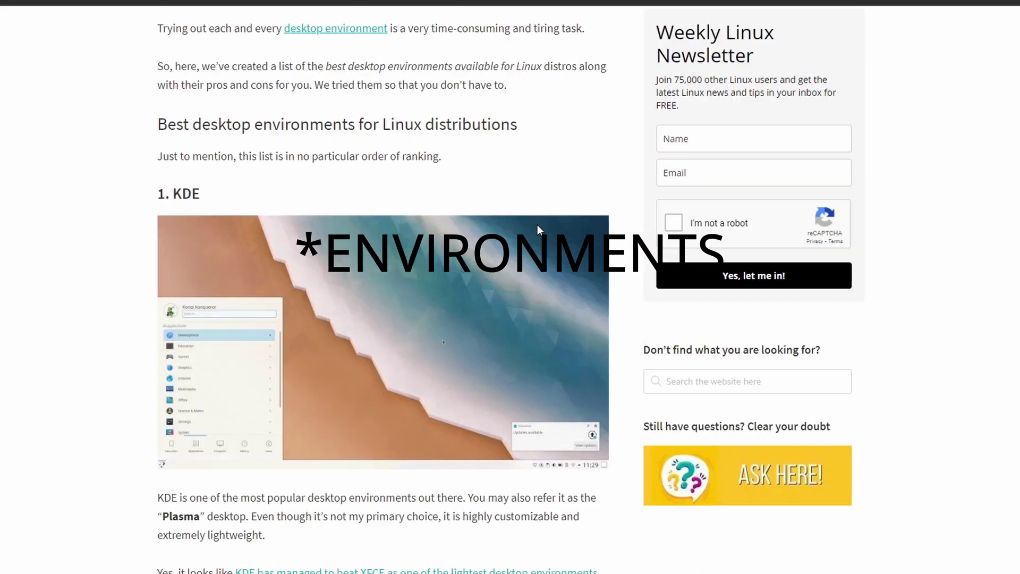
Scroll through the It's FOSS article's KDE, MATE and GNOME sections.
scroll(539, 229, down, 5)
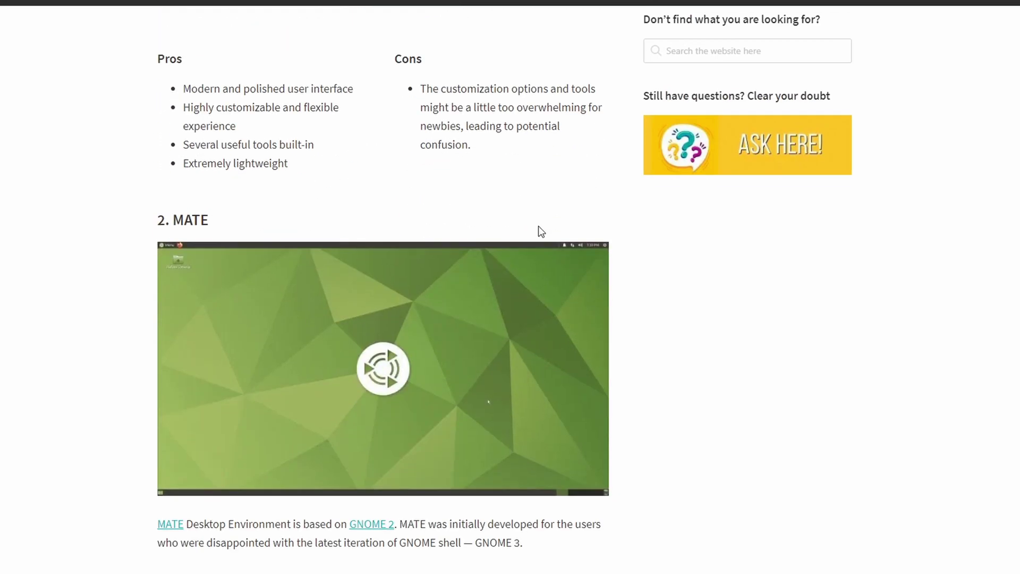
scroll(539, 229, down, 10)
scroll(539, 229, down, 6)
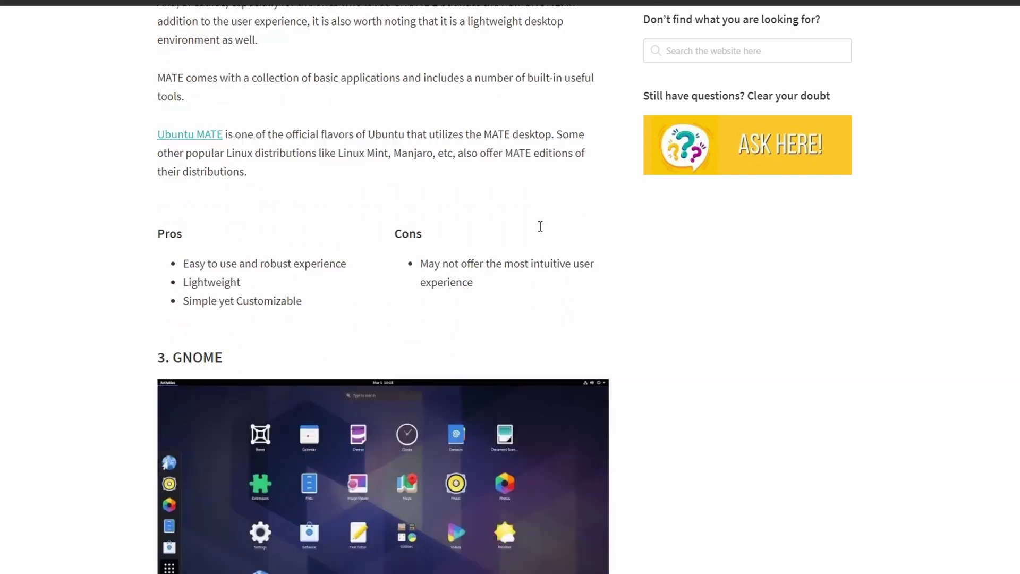
scroll(540, 231, down, 3)
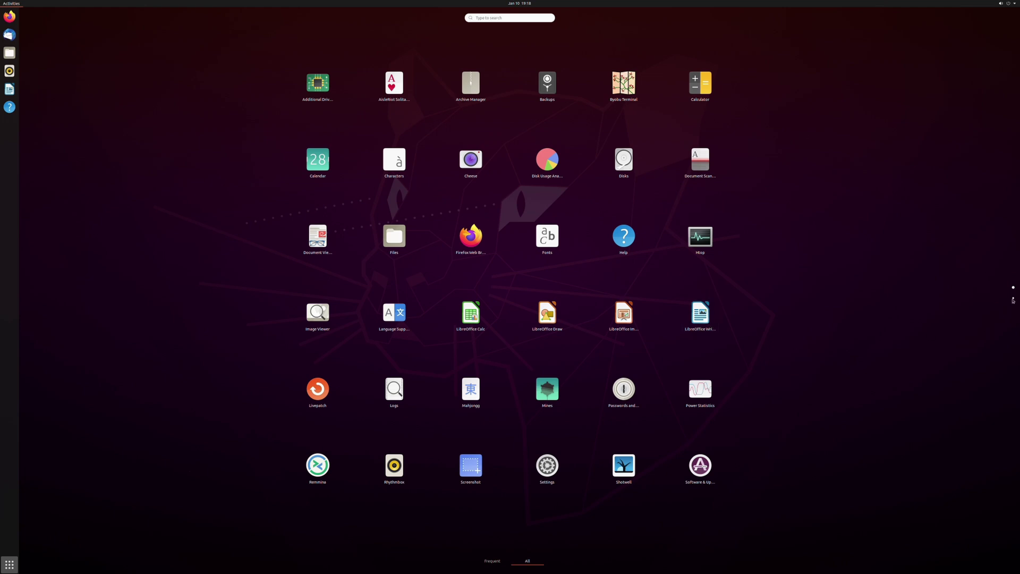
Launch Terminal from page 2 of the app grid, center and enlarge it, then close it with Ctrl+D.
click(1013, 298)
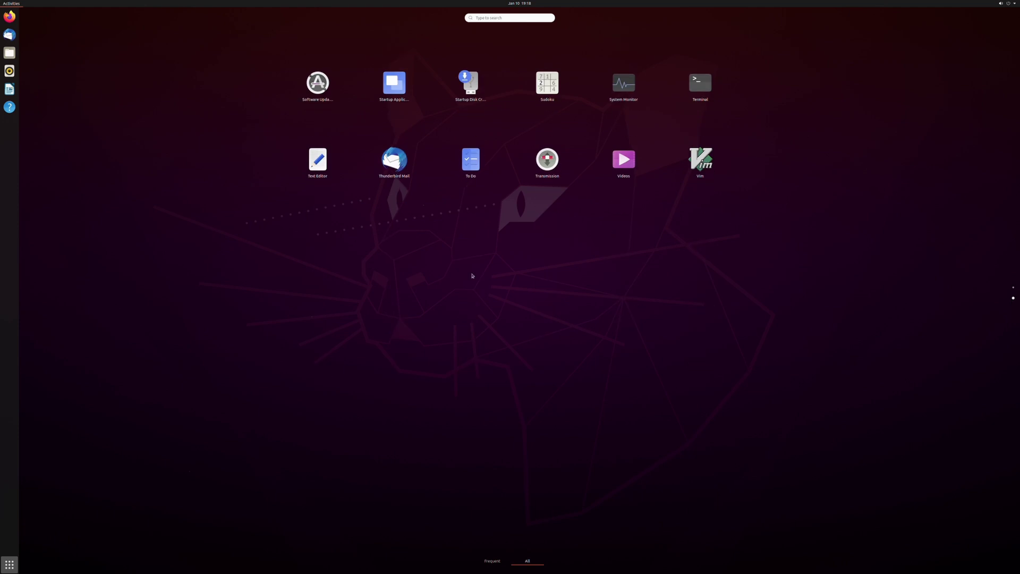
click(703, 83)
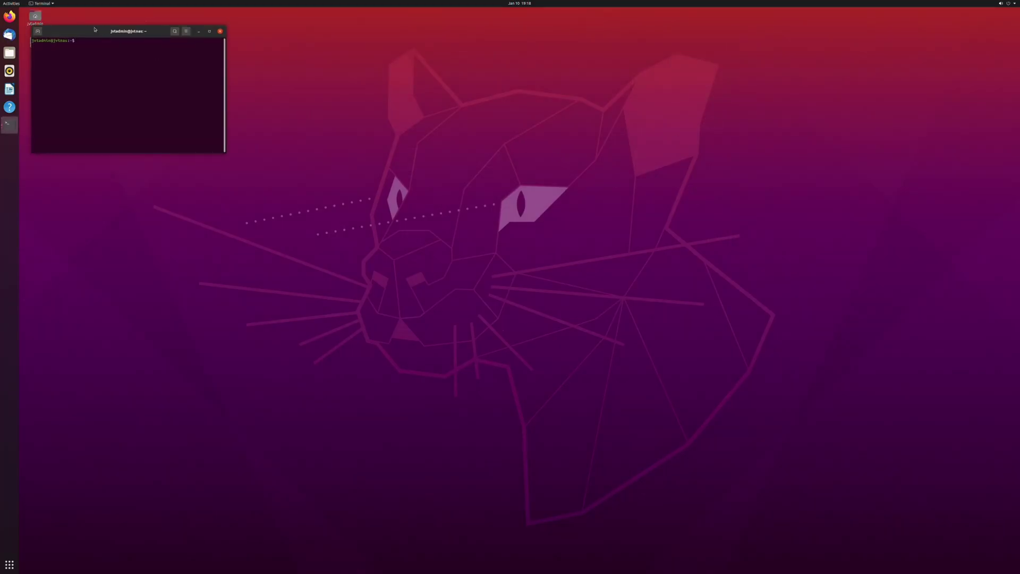
drag(94, 29, 444, 196)
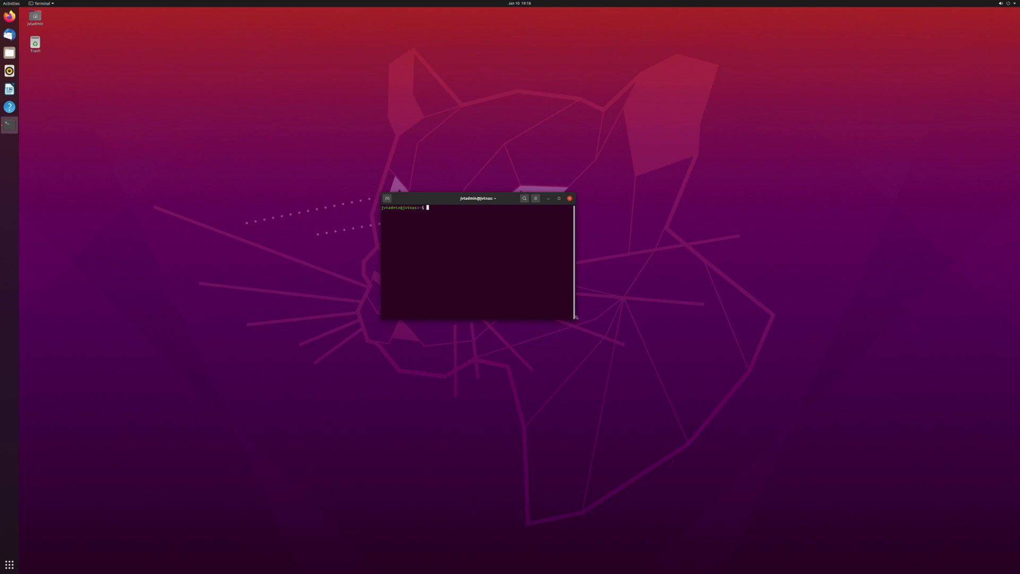
drag(575, 316, 647, 398)
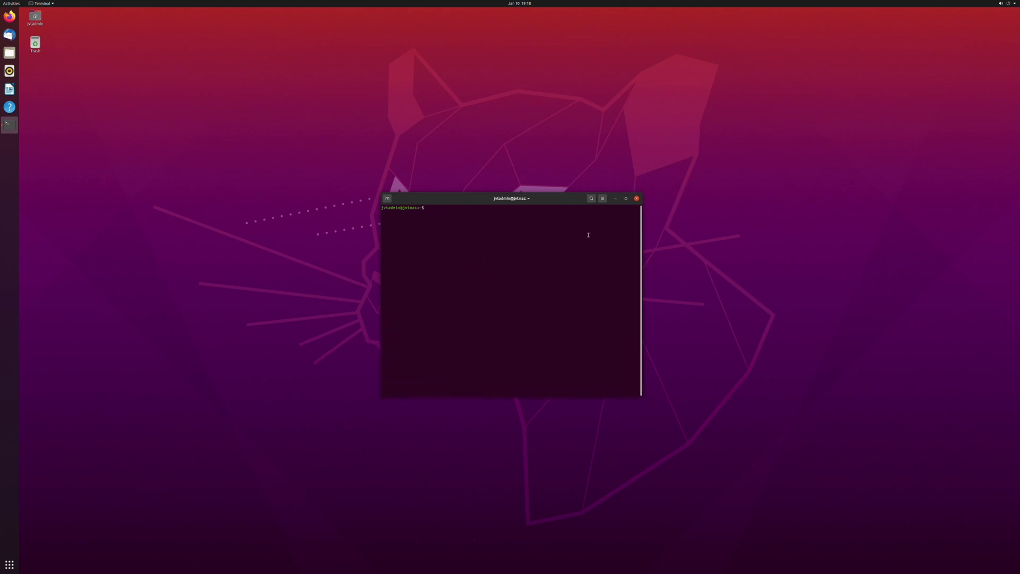
key(ctrl+d)
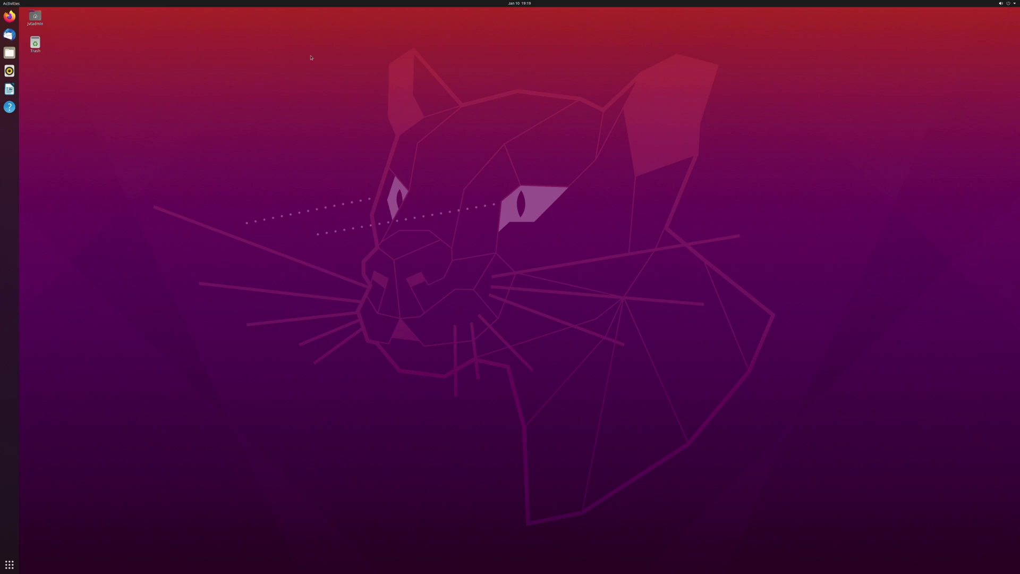
drag(308, 56, 411, 213)
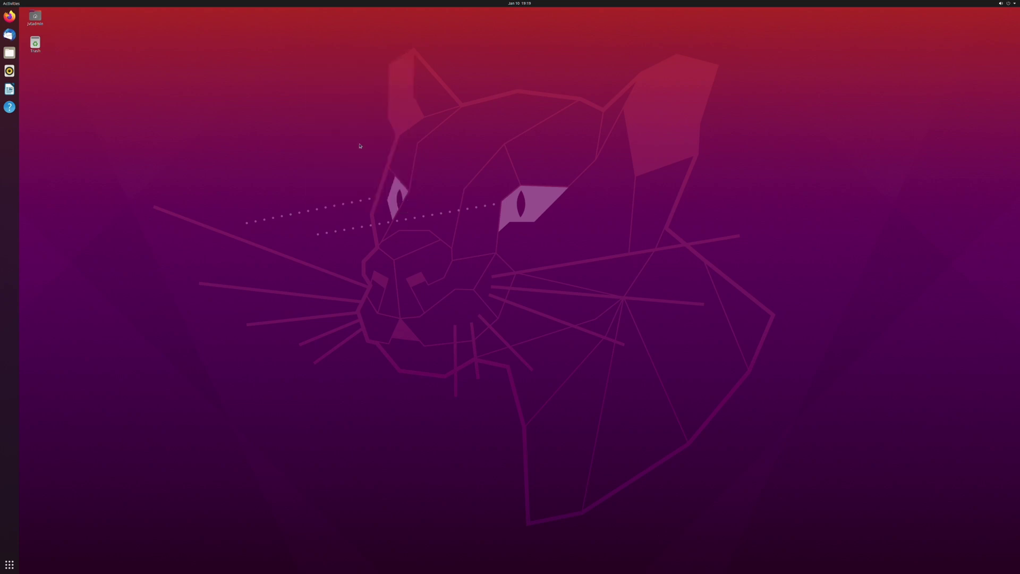